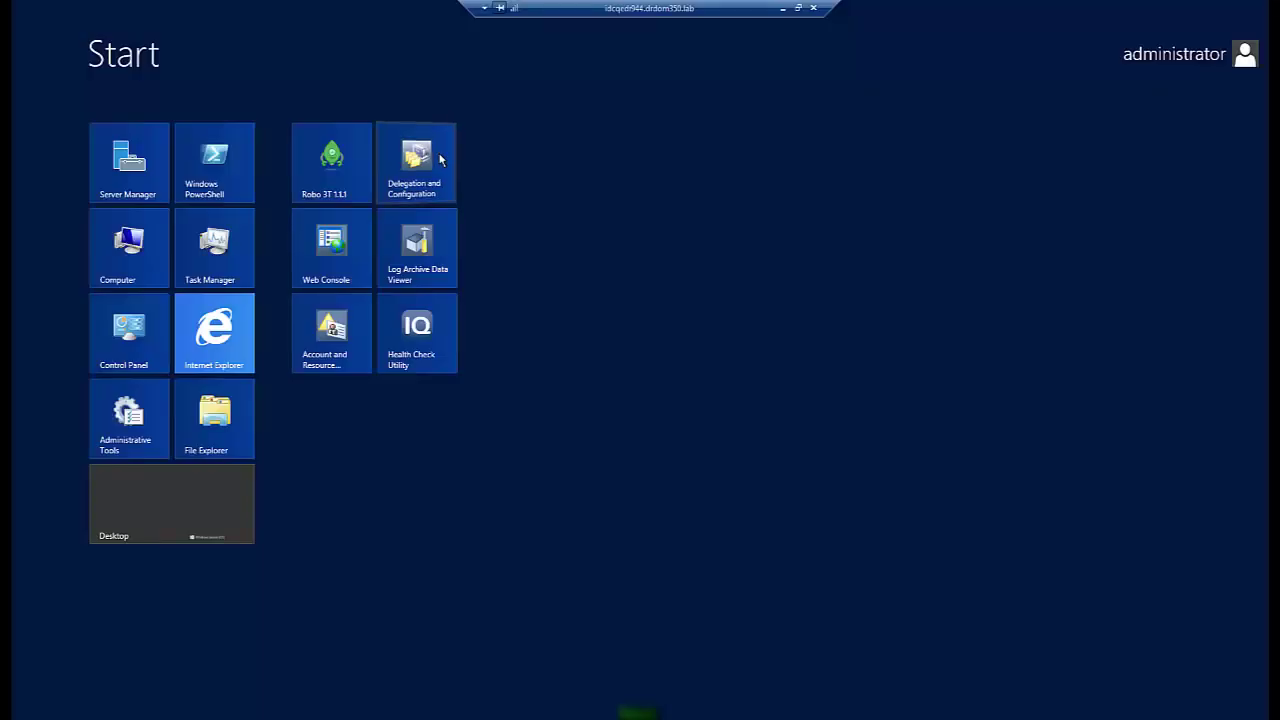
- Launch Delegation and Configuration as a different administrator and display Managed Public Folder Forests
{"action": "right_click", "coordinate": [440, 160]}
{"action": "left_click", "coordinate": [382, 678]}
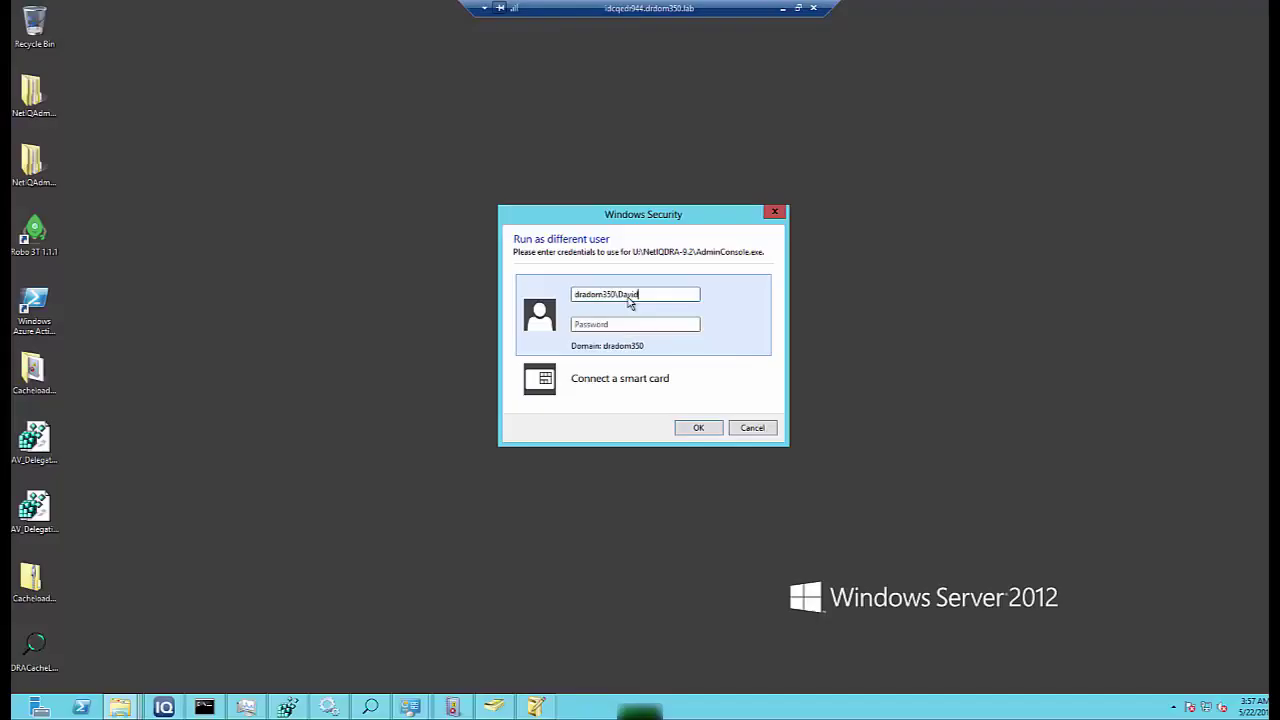
{"action": "type", "text": "••••••••••"}
{"action": "key", "text": "Return"}
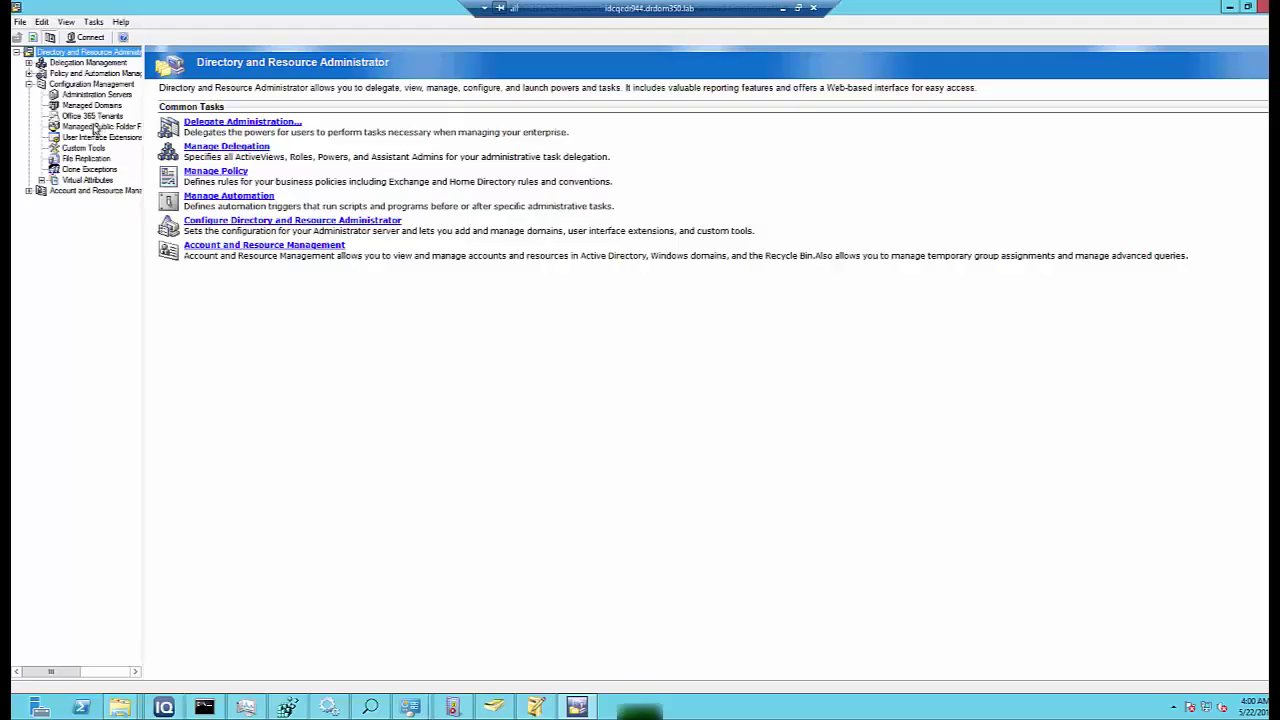
{"action": "left_click", "coordinate": [100, 126]}
- Add forest drdom250.lab using the domain access account for Exchange and the first Exchange server
{"action": "right_click", "coordinate": [287, 190]}
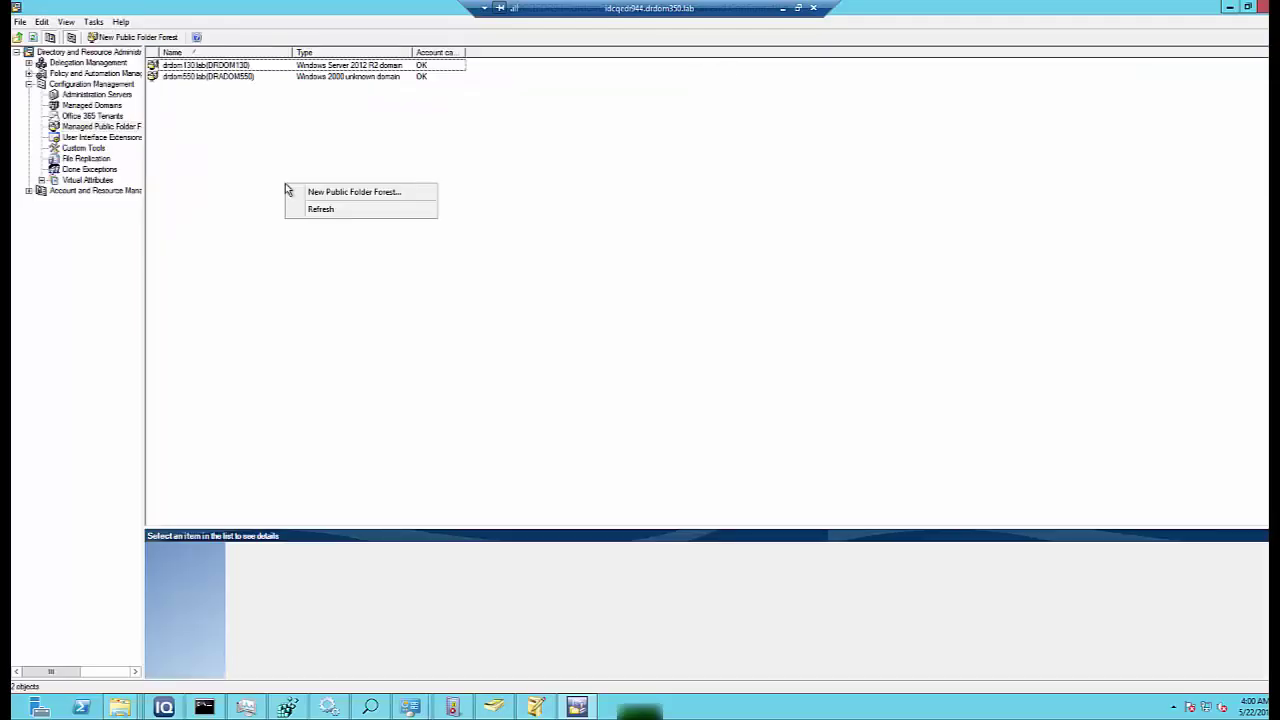
{"action": "left_click", "coordinate": [304, 193]}
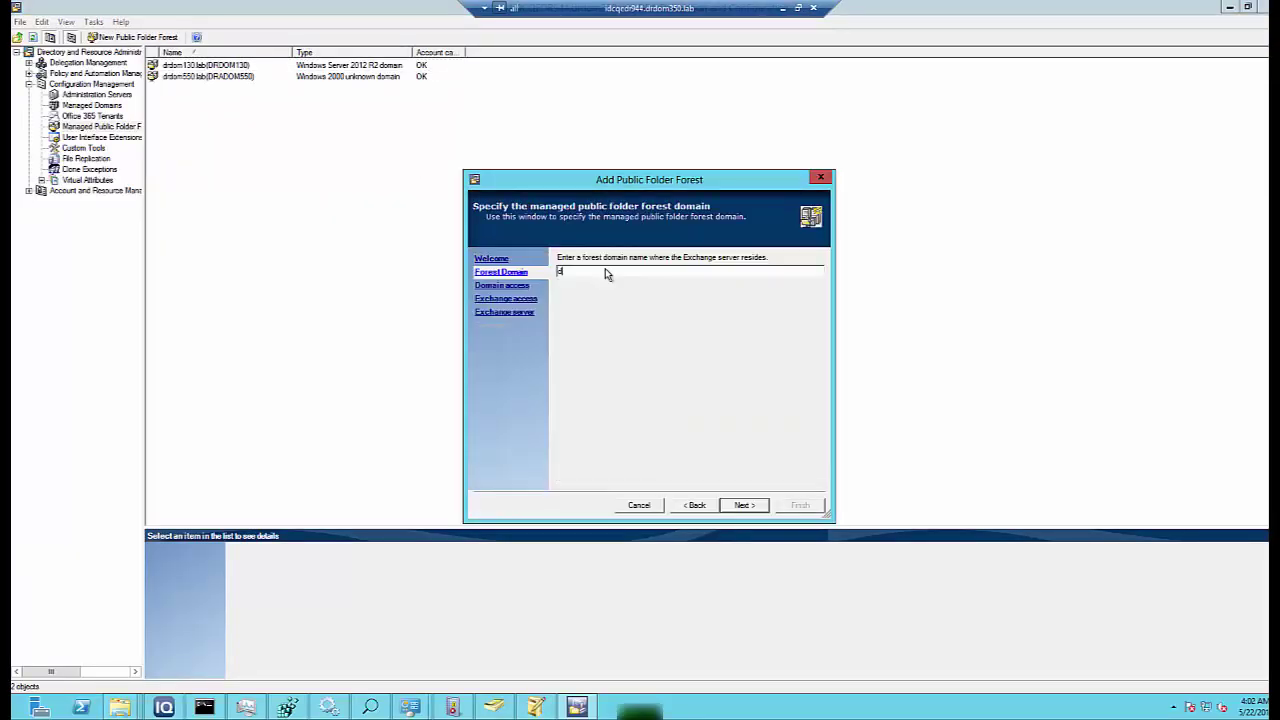
{"action": "type", "text": "drdom250.lab"}
{"action": "key", "text": "Return"}
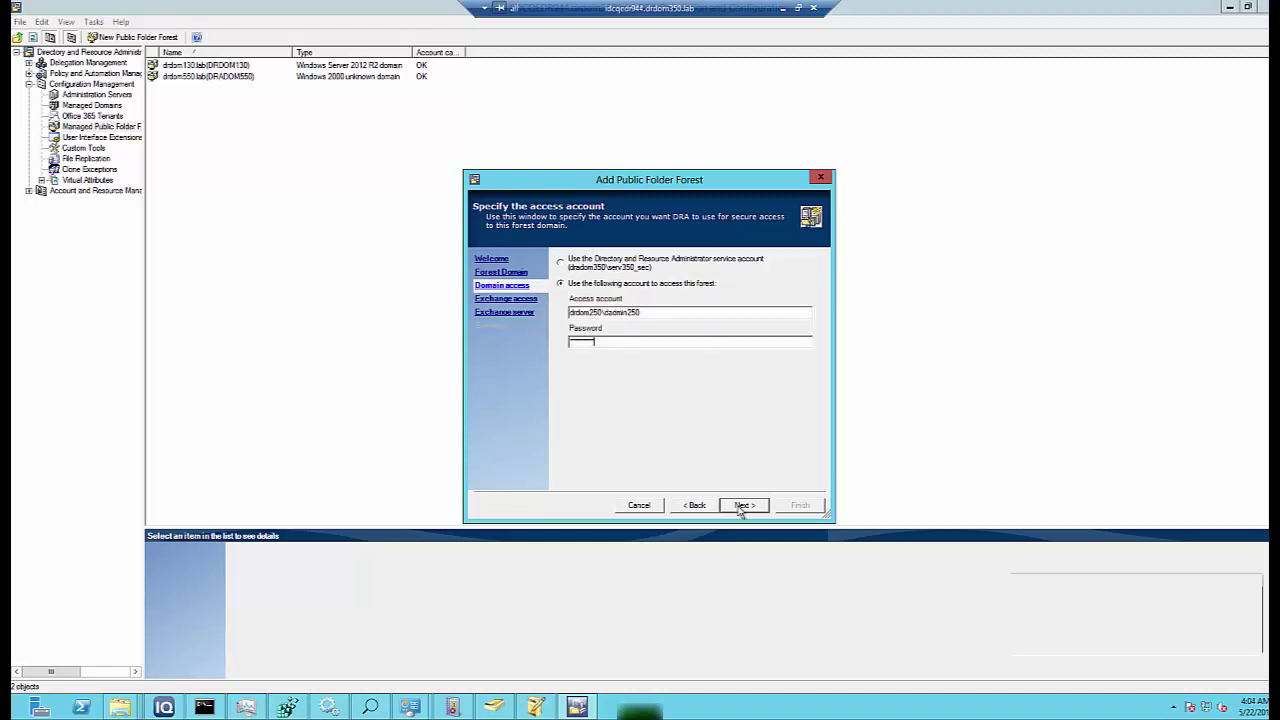
{"action": "left_click", "coordinate": [743, 505]}
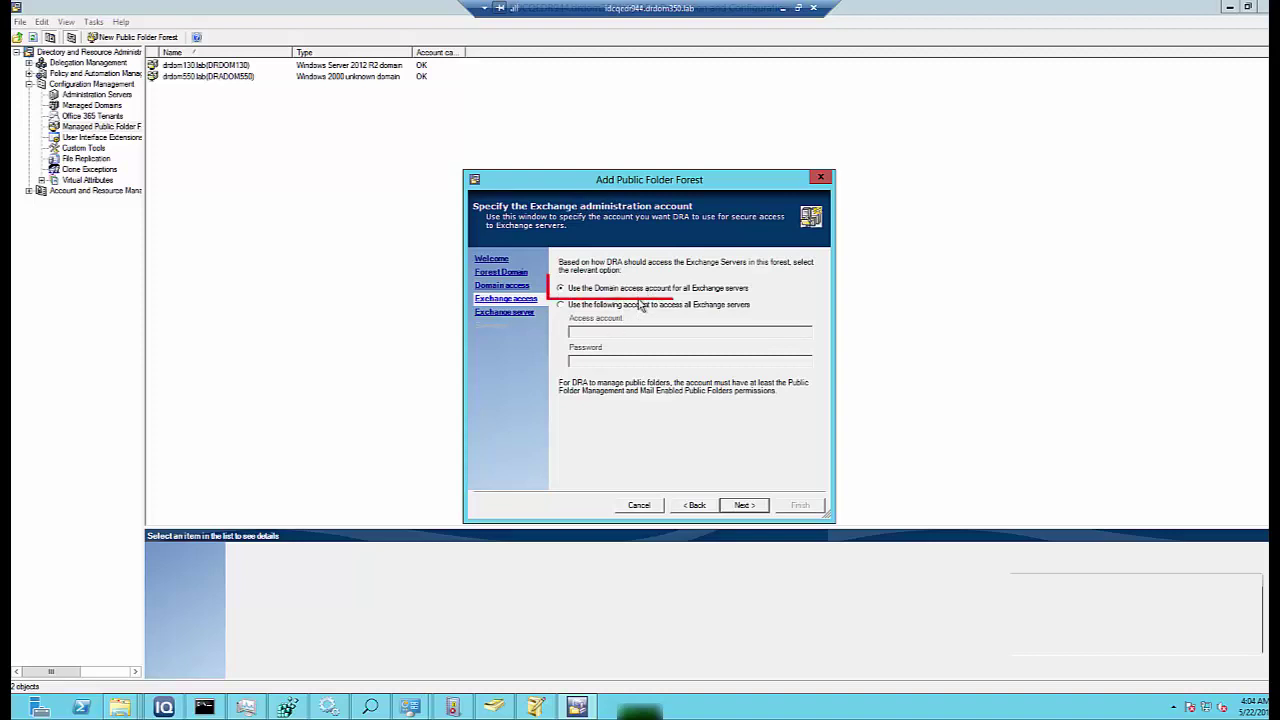
{"action": "left_click", "coordinate": [743, 505]}
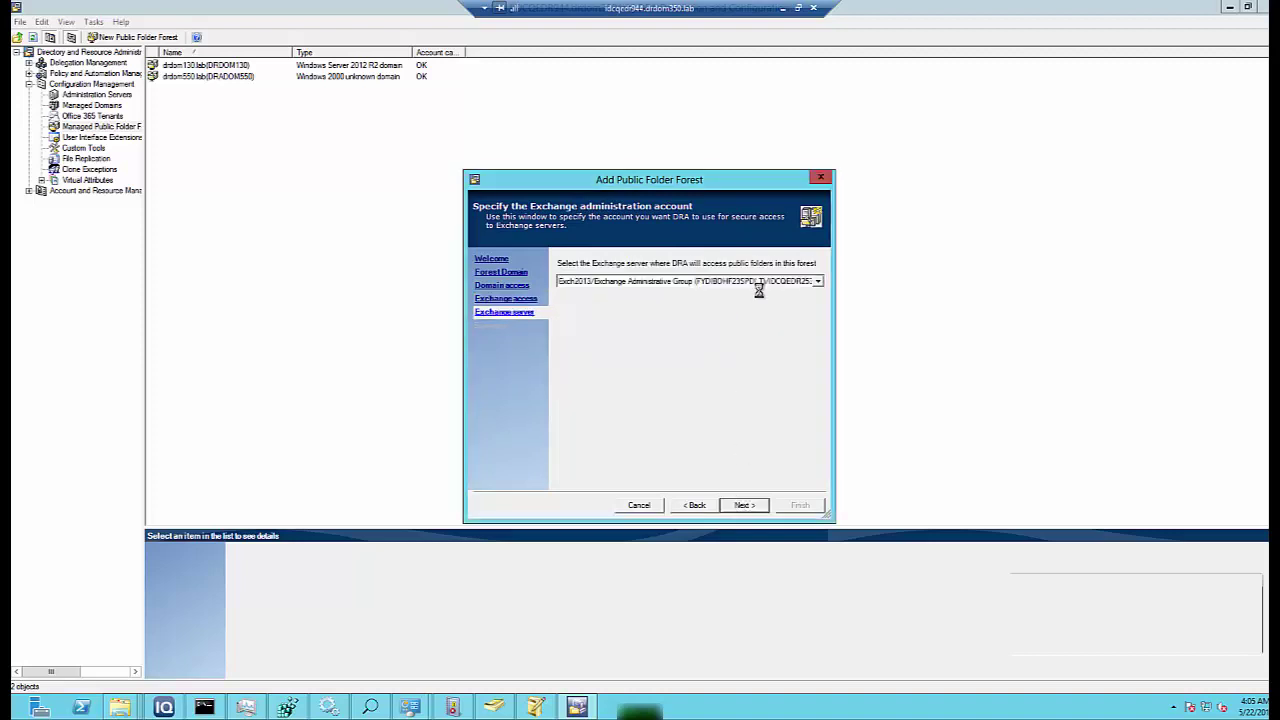
{"action": "left_click", "coordinate": [917, 283]}
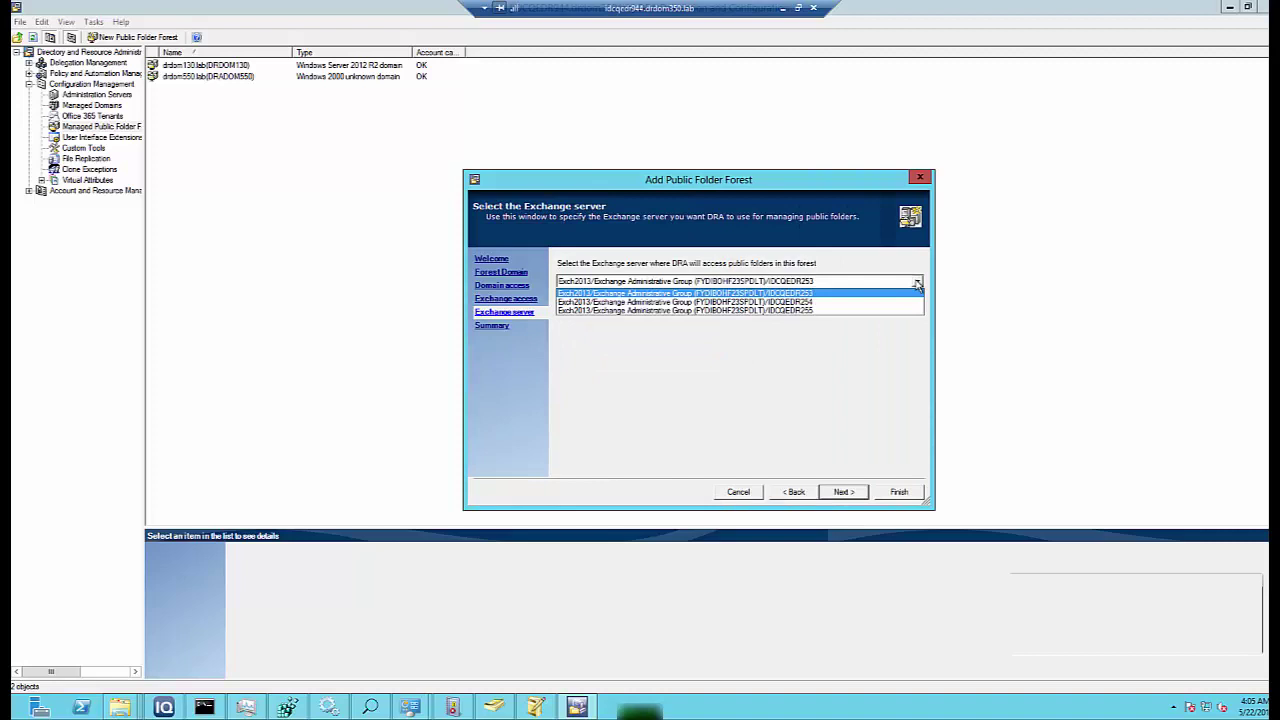
{"action": "left_click", "coordinate": [810, 294]}
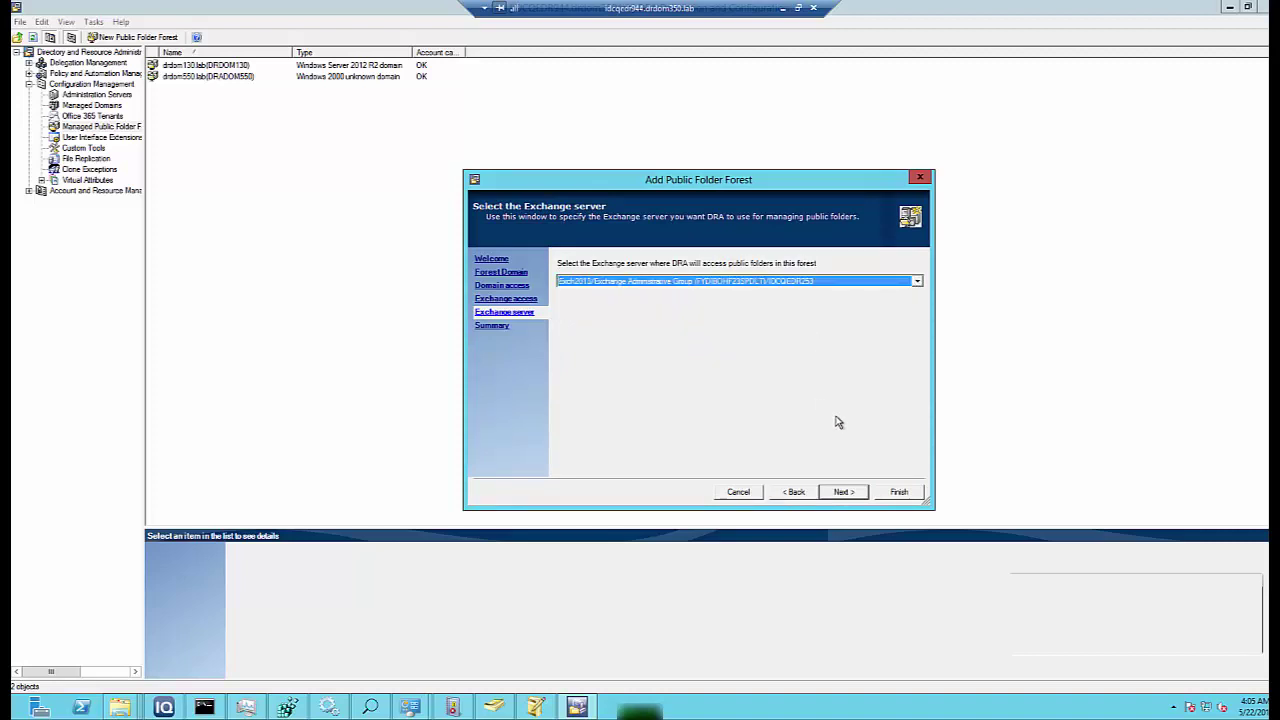
{"action": "left_click", "coordinate": [889, 495]}
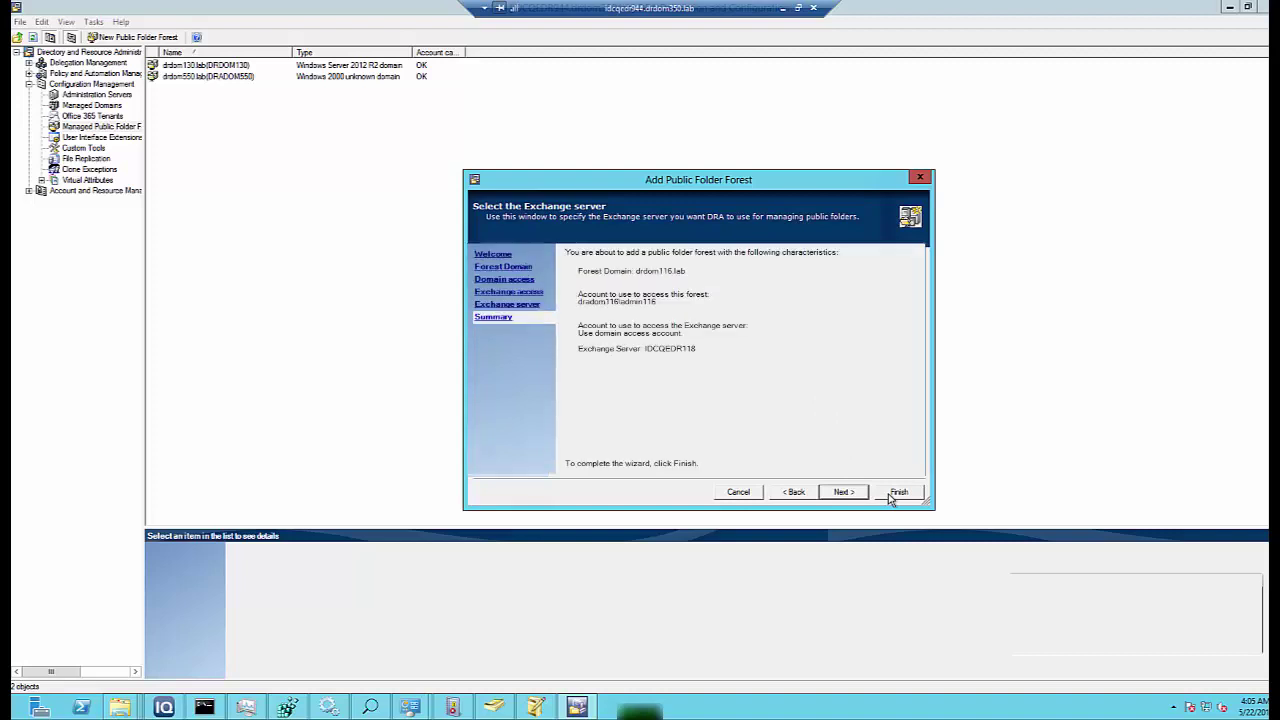
{"action": "left_click", "coordinate": [897, 492]}
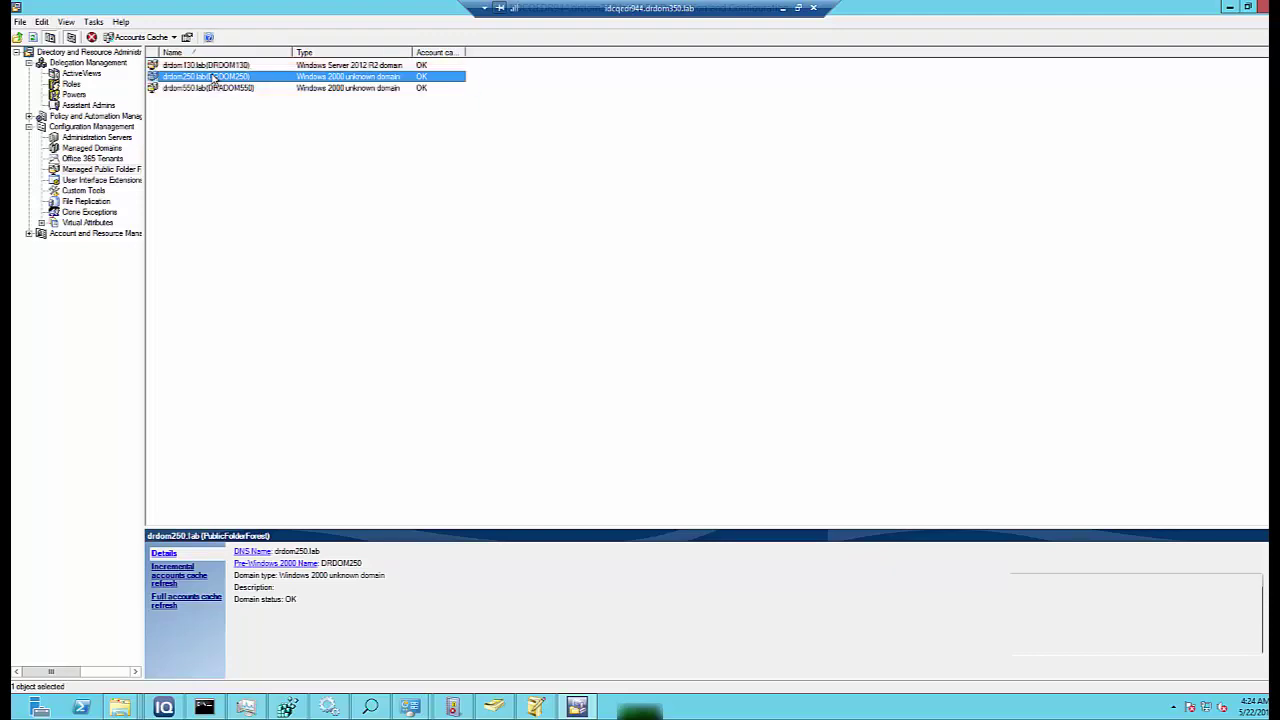
- Review drdom250.lab's properties, checking its Domain access and Exchange access account pages
{"action": "right_click", "coordinate": [213, 78]}
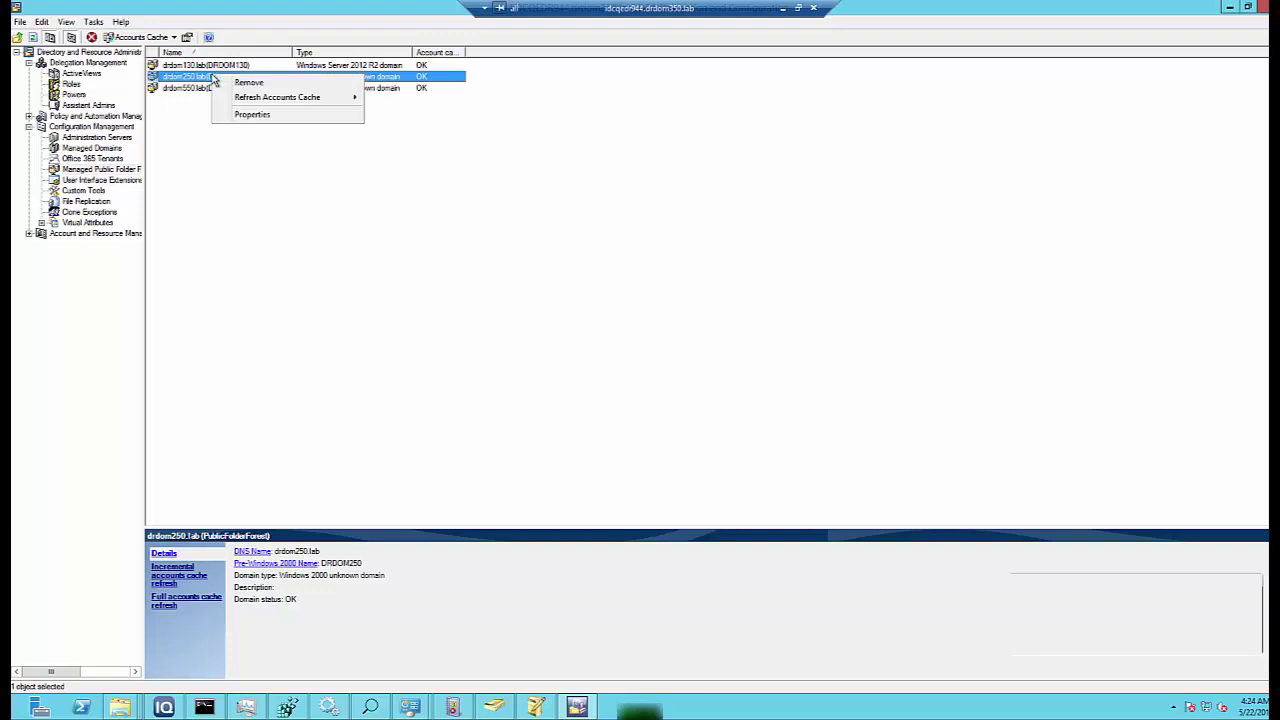
{"action": "left_click", "coordinate": [279, 116]}
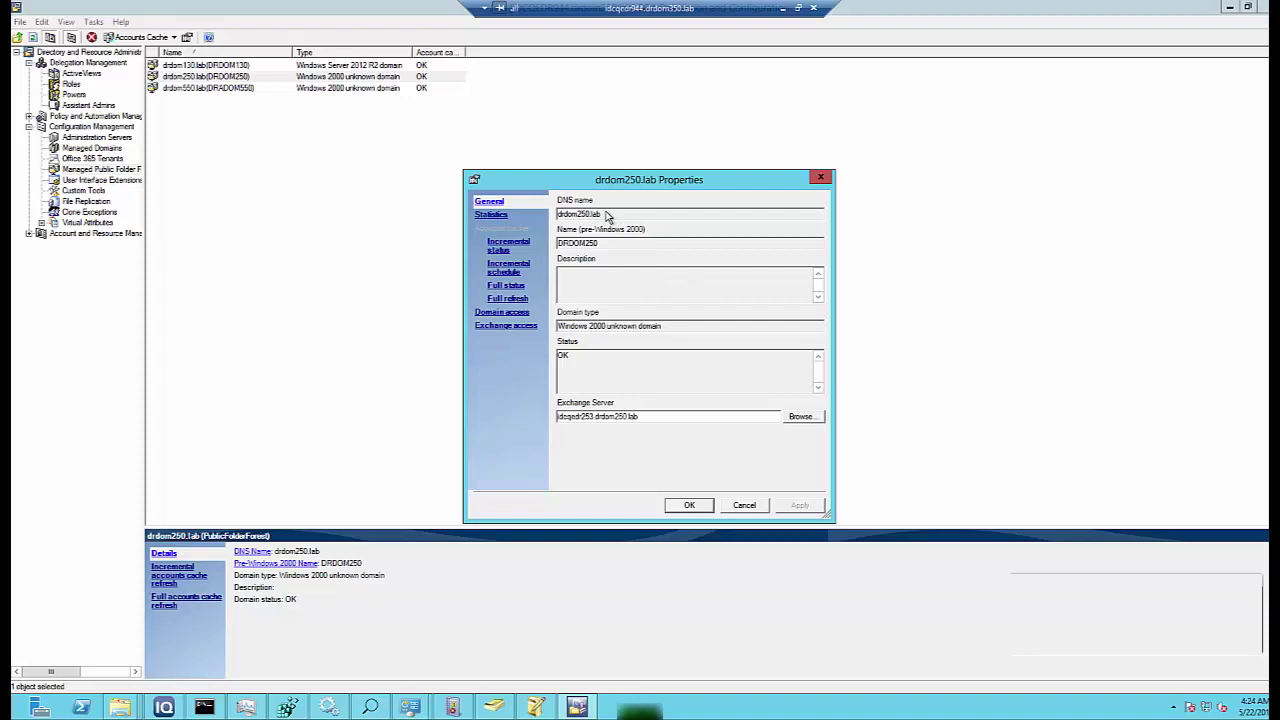
{"action": "left_click", "coordinate": [502, 312]}
{"action": "left_click", "coordinate": [506, 325]}
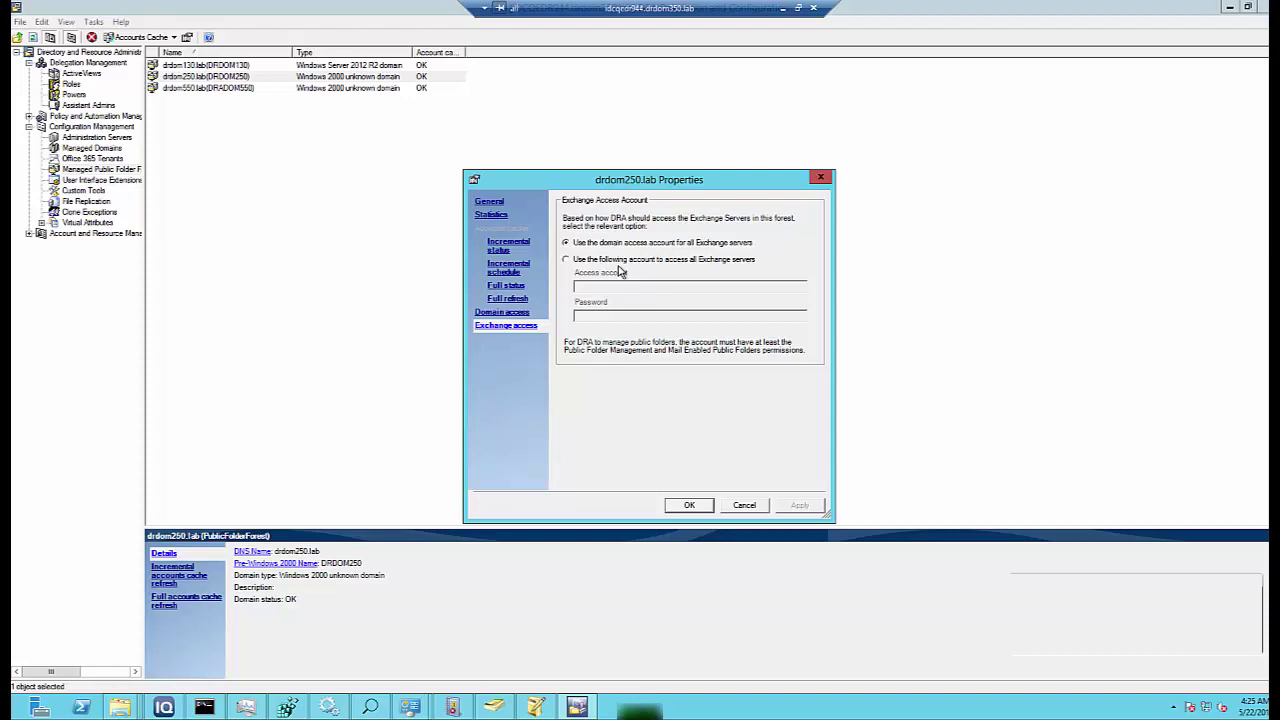
{"action": "left_click", "coordinate": [689, 506]}
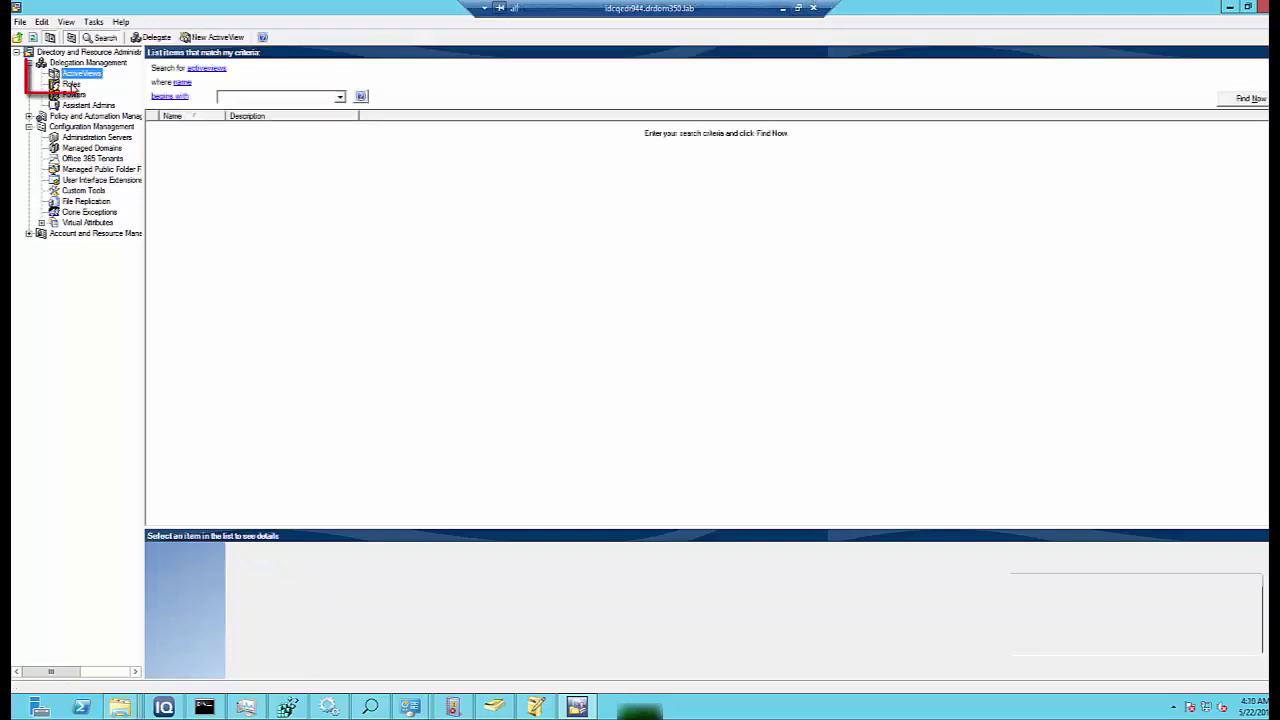
- Create ActiveView 'Any public Folders from any domain' with a rule matching all Public Folders
{"action": "right_click", "coordinate": [599, 235]}
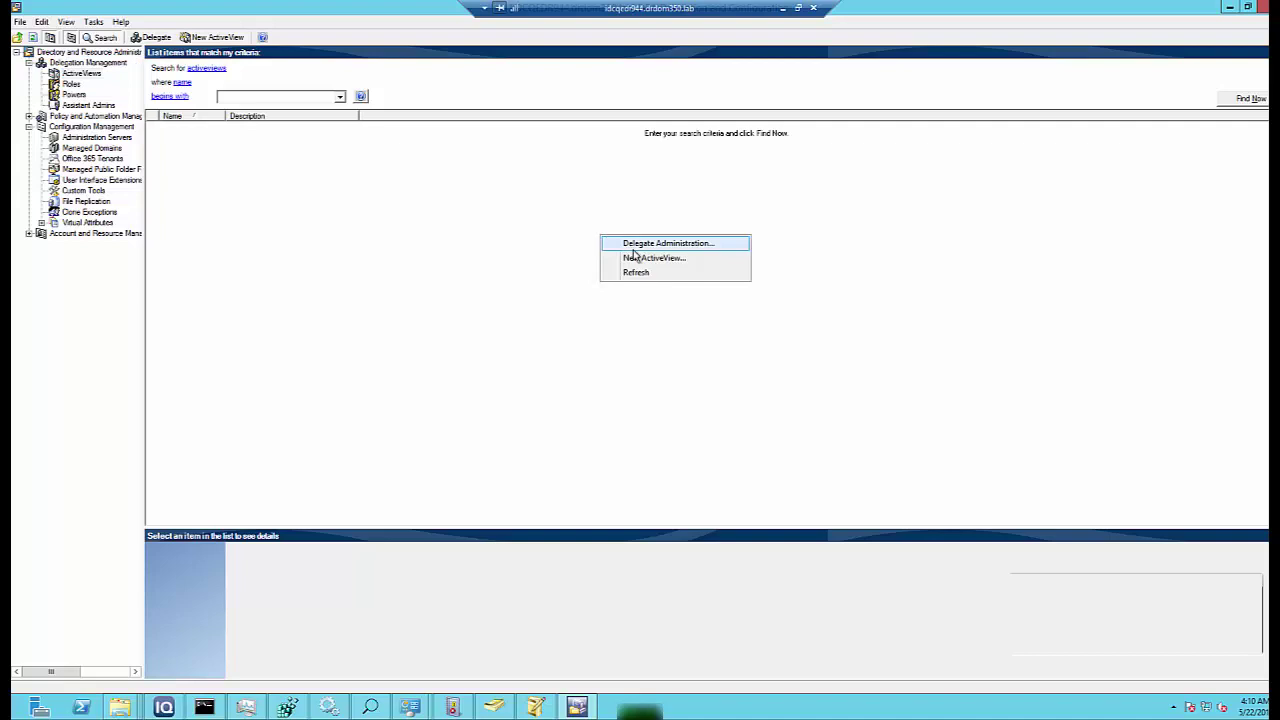
{"action": "left_click", "coordinate": [632, 258]}
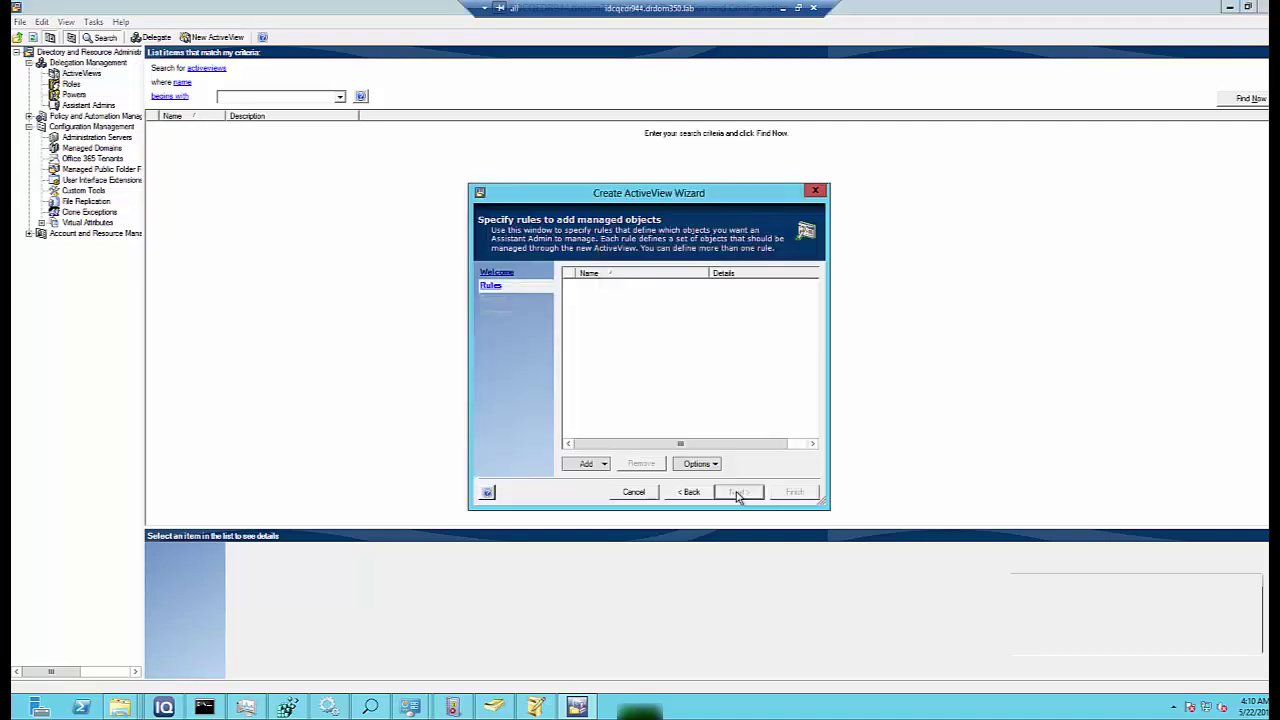
{"action": "left_click", "coordinate": [587, 463]}
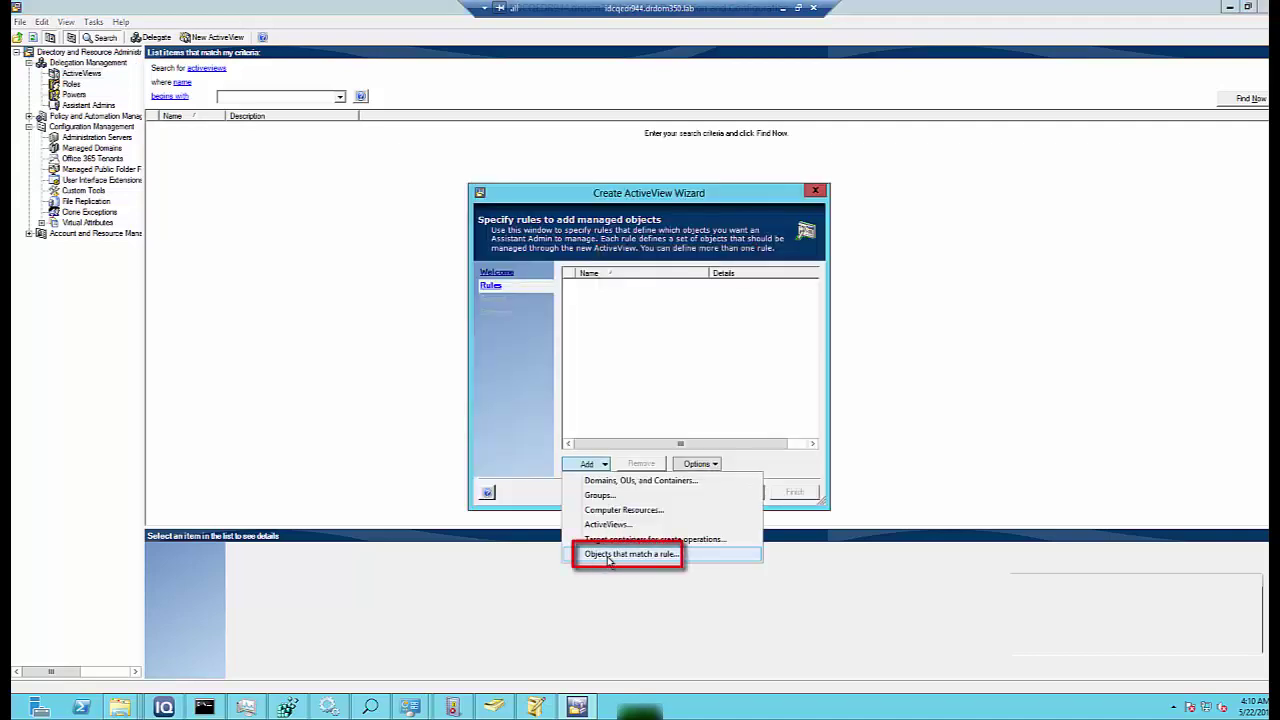
{"action": "left_click", "coordinate": [604, 556]}
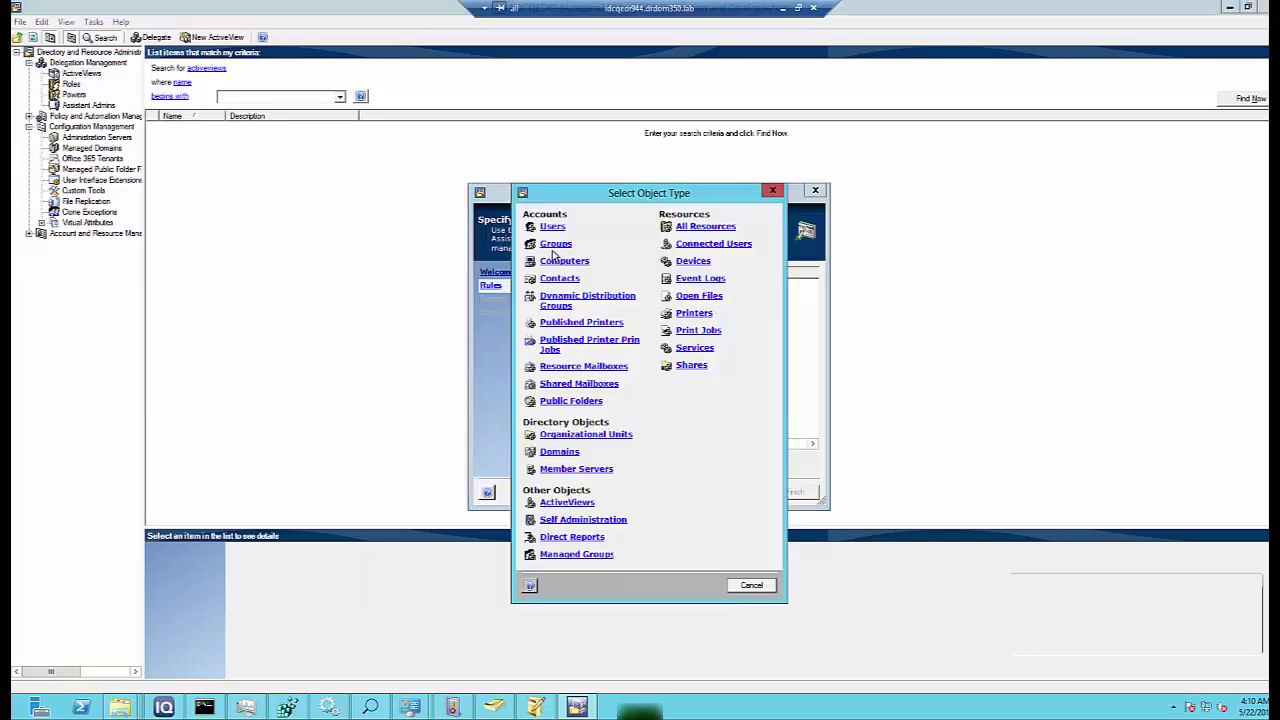
{"action": "left_click", "coordinate": [568, 400]}
{"action": "left_click", "coordinate": [744, 497]}
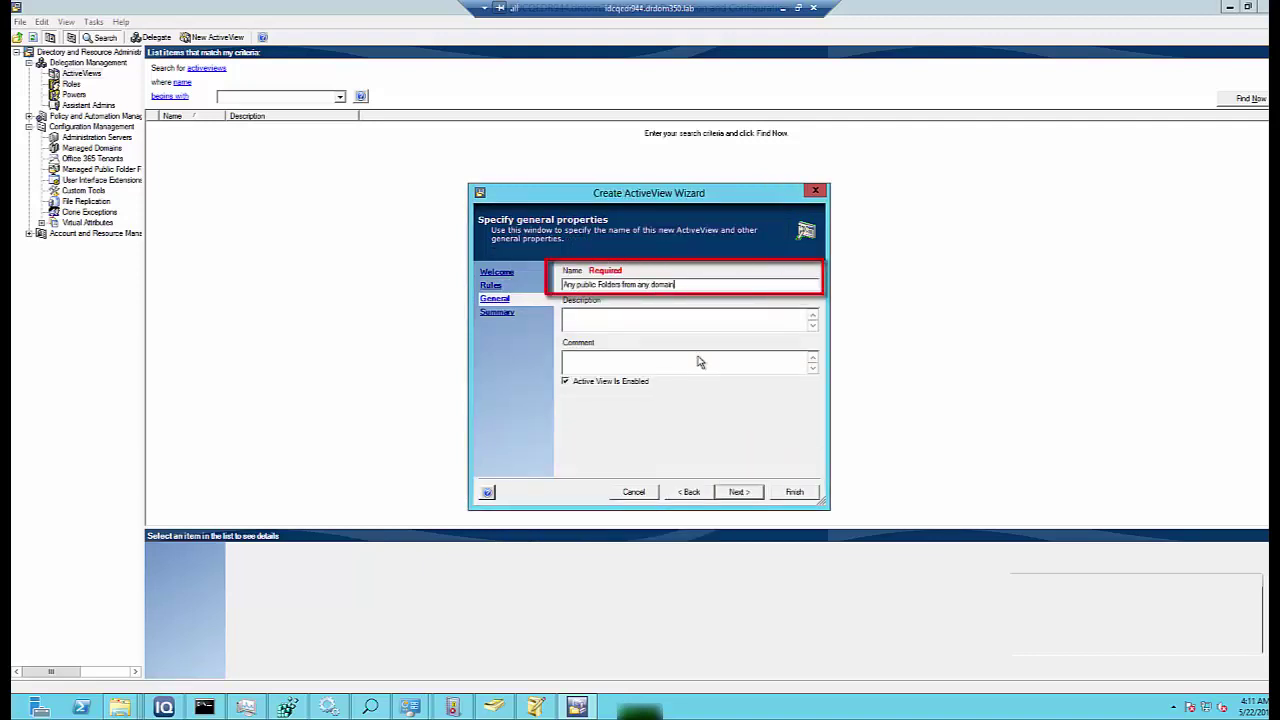
{"action": "left_click", "coordinate": [737, 492]}
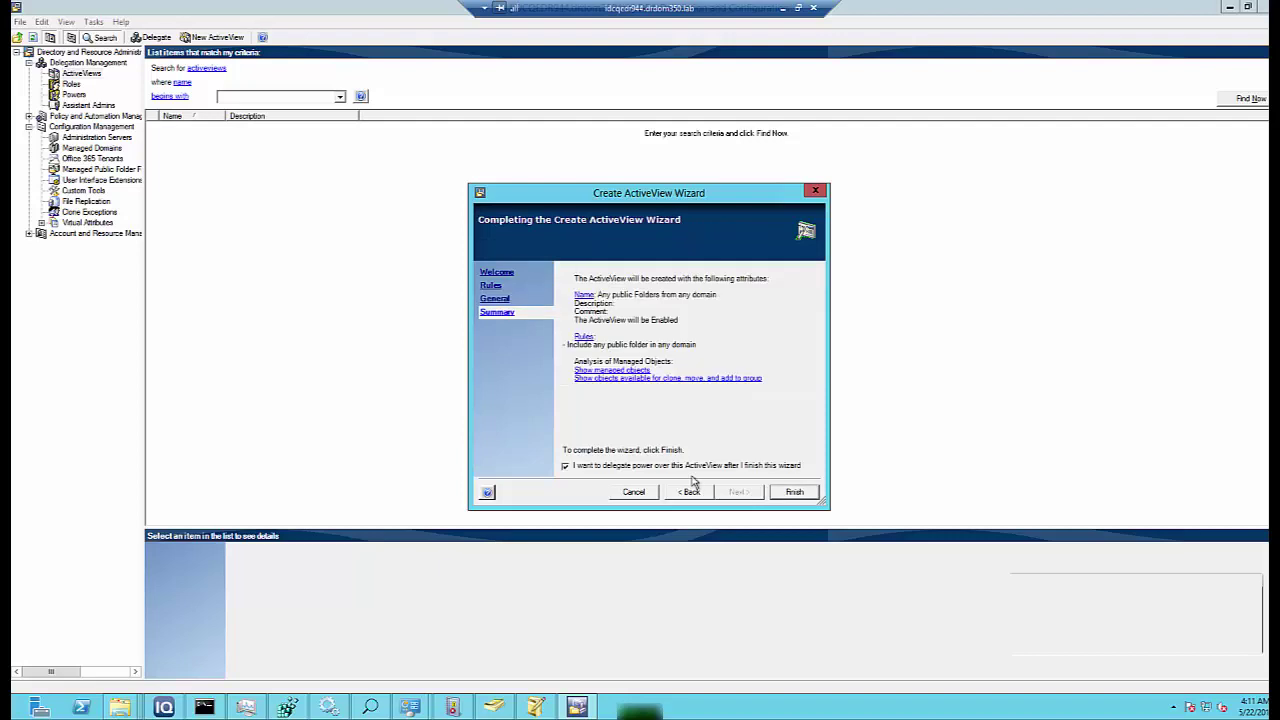
{"action": "left_click", "coordinate": [794, 492]}
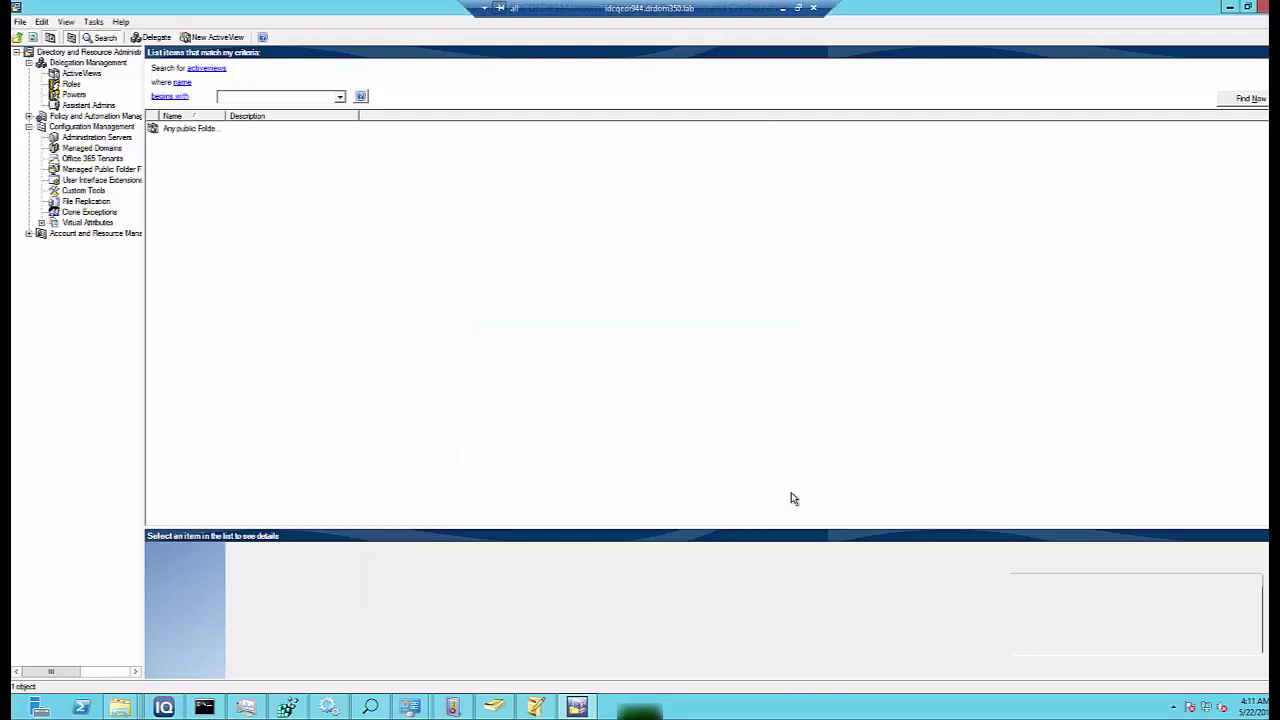
- Search for and select the assistant admin user to receive the delegation
{"action": "left_click", "coordinate": [589, 463]}
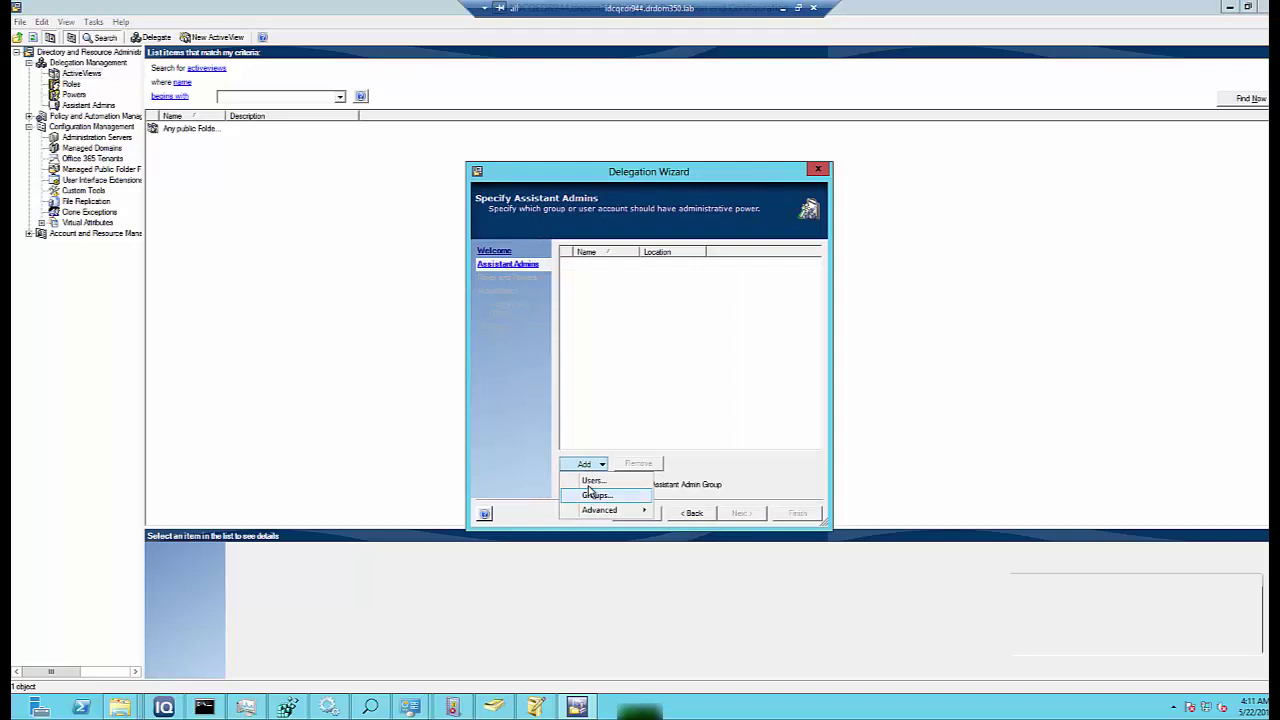
{"action": "left_click", "coordinate": [593, 481]}
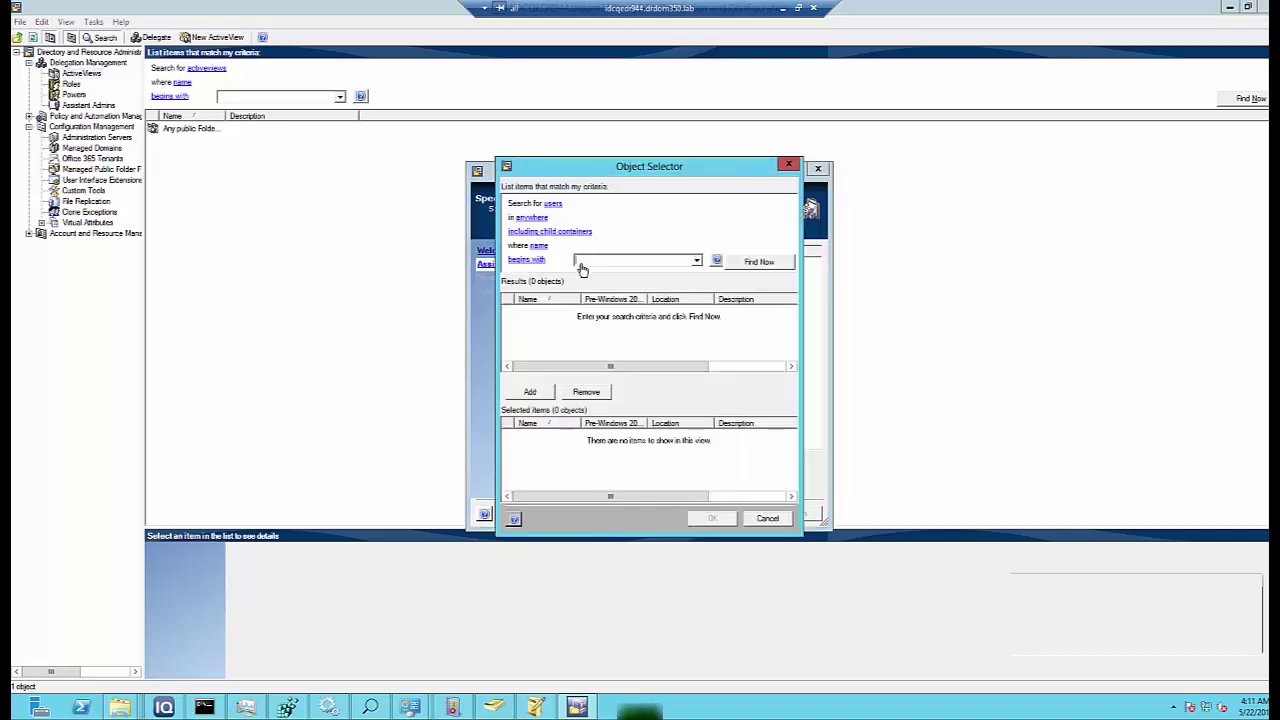
{"action": "type", "text": "john"}
{"action": "key", "text": "Return"}
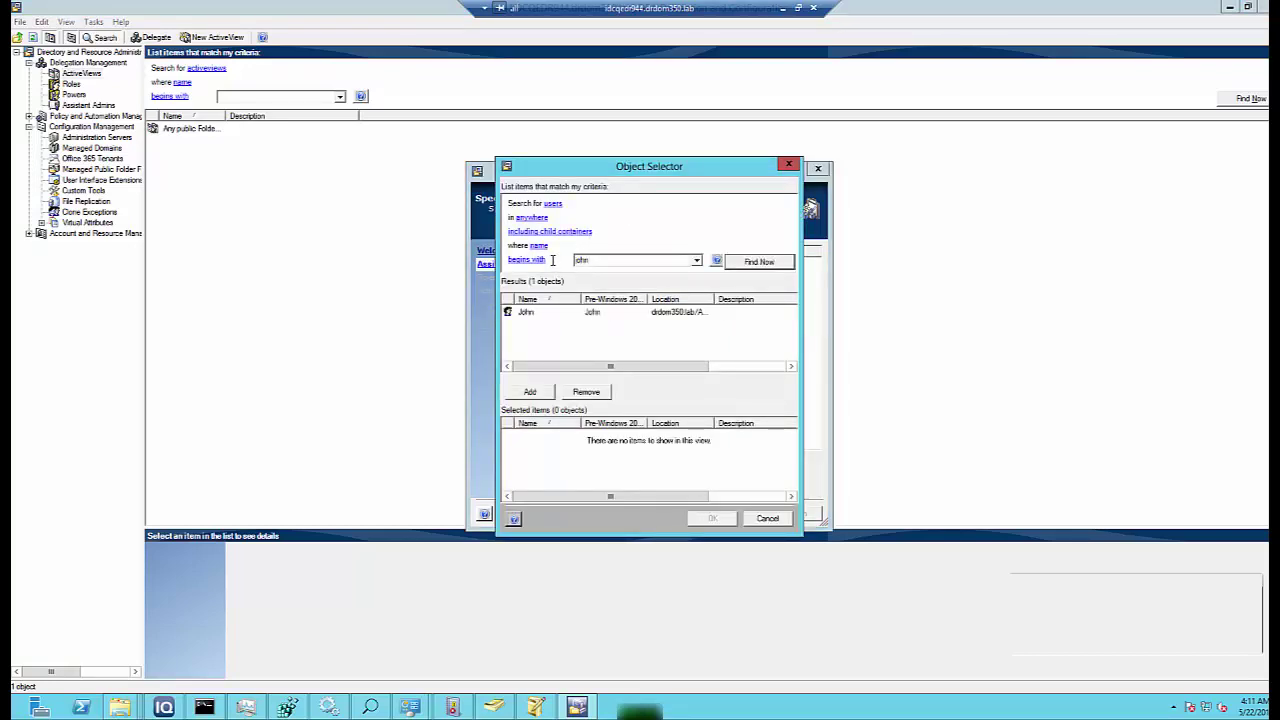
{"action": "double_click", "coordinate": [525, 311]}
{"action": "left_click", "coordinate": [712, 519]}
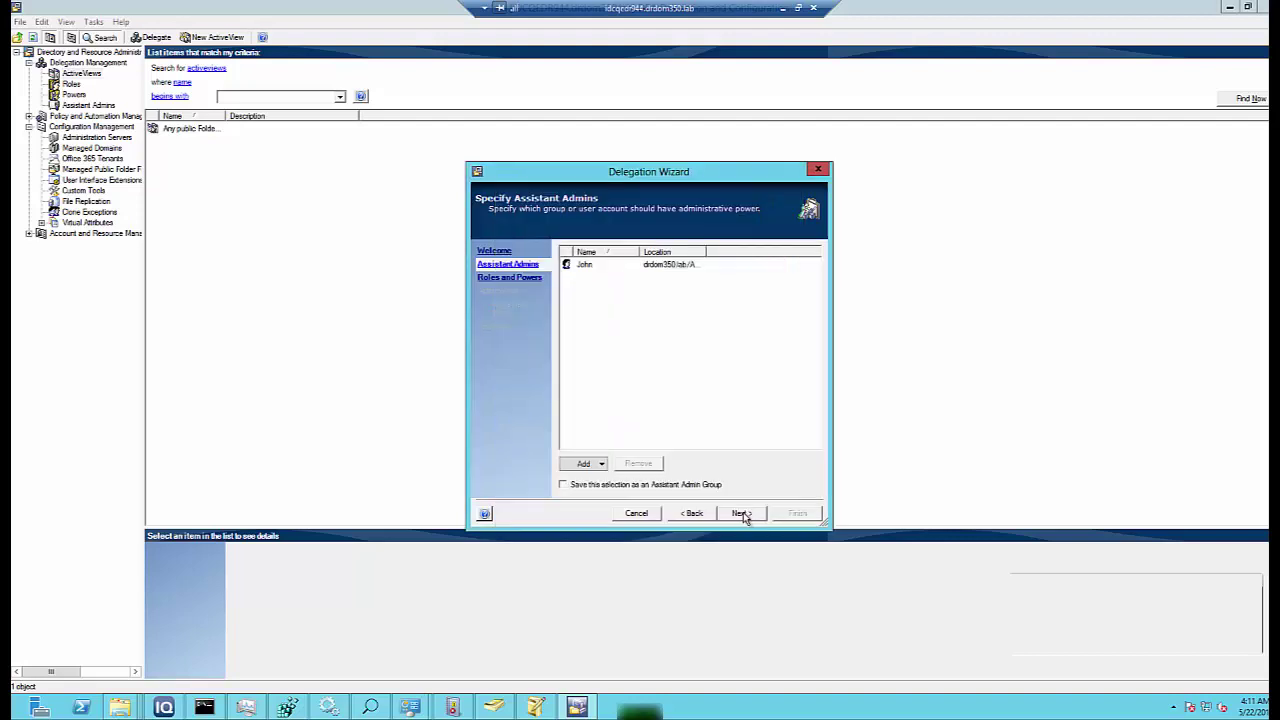
- Add the Enable Email for Public Folder power to the delegation
{"action": "left_click", "coordinate": [744, 516]}
{"action": "left_click", "coordinate": [588, 463]}
{"action": "left_click", "coordinate": [596, 495]}
{"action": "left_click", "coordinate": [600, 342]}
{"action": "left_click", "coordinate": [531, 392]}
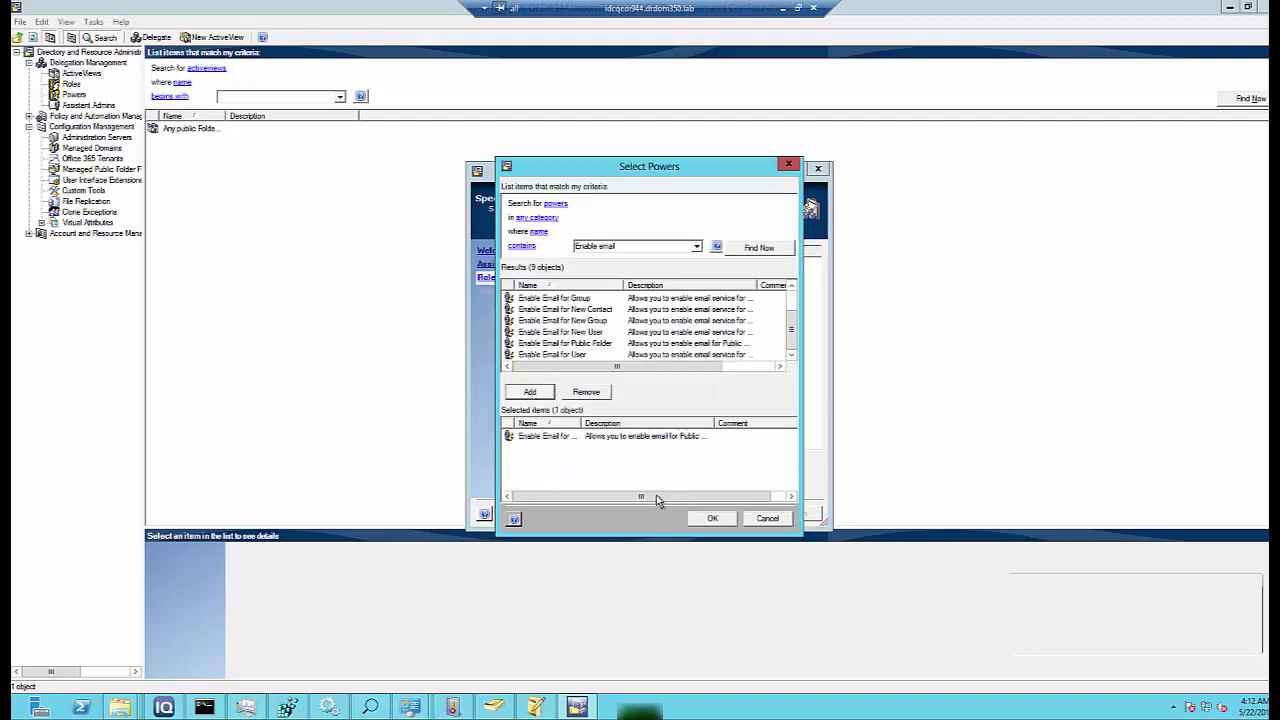
{"action": "left_click", "coordinate": [709, 517]}
{"action": "left_click", "coordinate": [588, 463]}
- Add the Public Folder Administration role, keep the ActiveView, and finish the delegation
{"action": "left_click", "coordinate": [593, 481]}
{"action": "type", "text": "public folder"}
{"action": "key", "text": "Return"}
{"action": "double_click", "coordinate": [551, 297]}
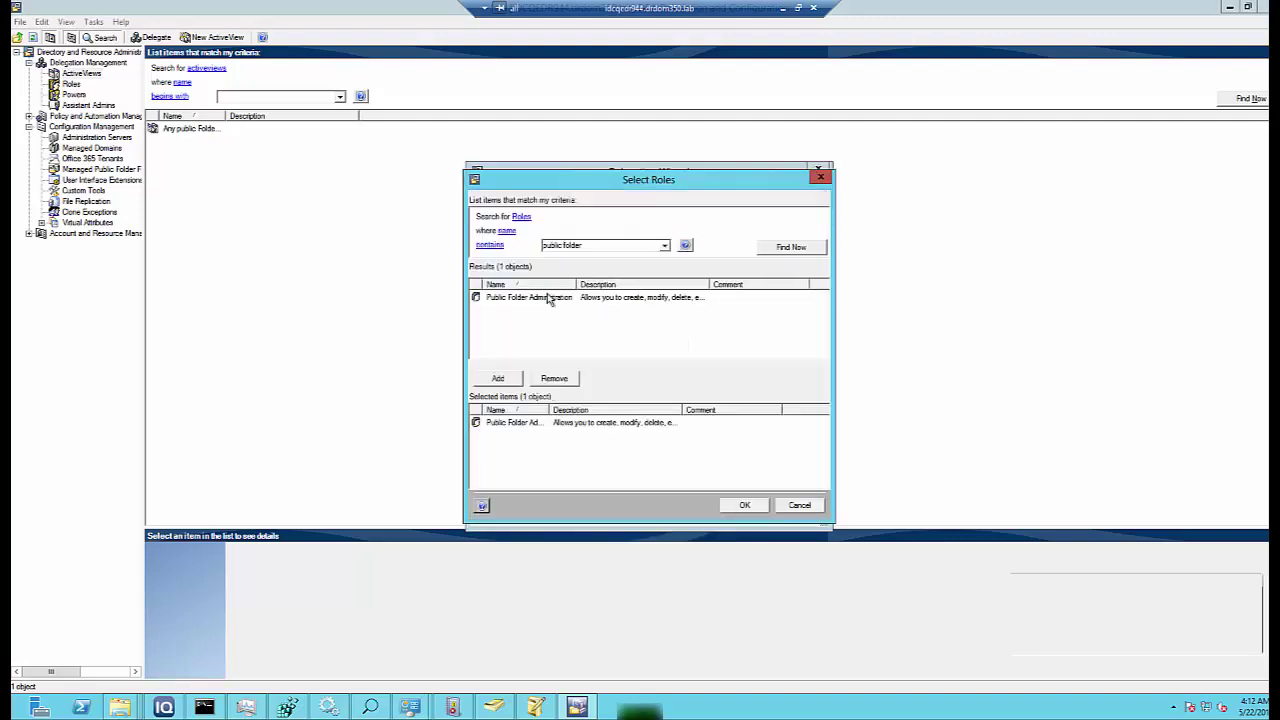
{"action": "left_click", "coordinate": [744, 505]}
{"action": "left_click", "coordinate": [741, 513]}
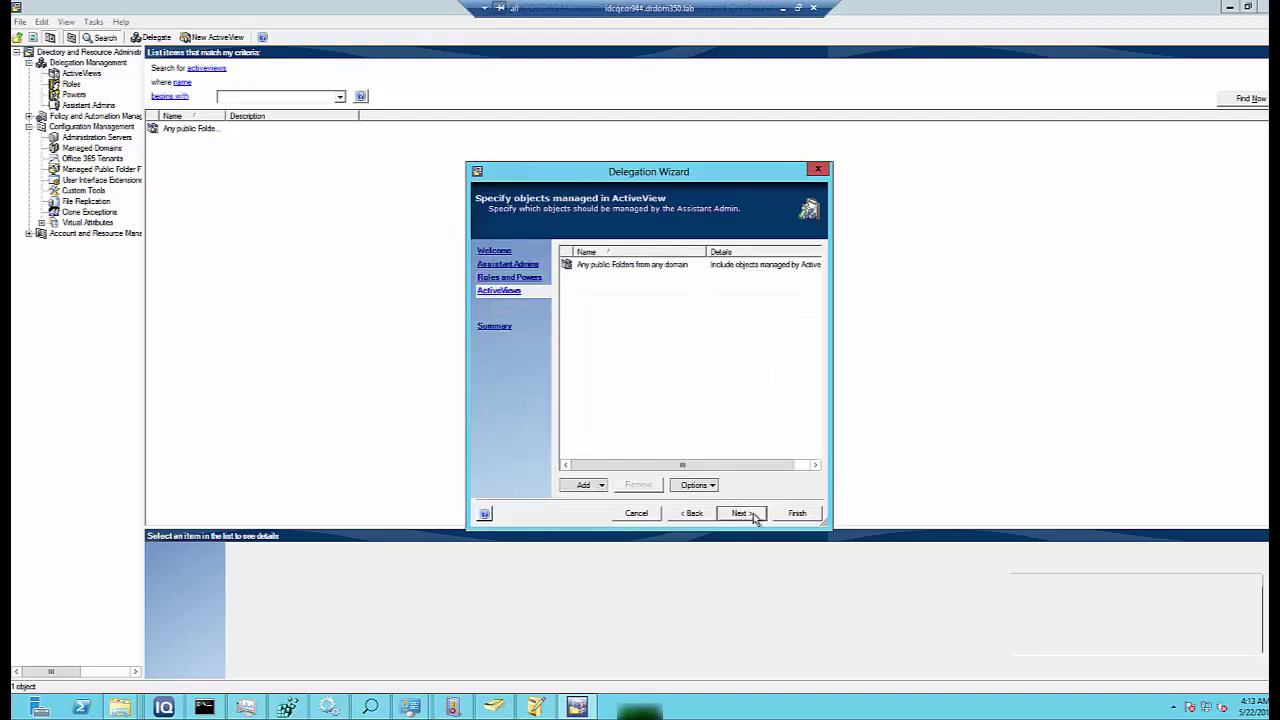
{"action": "left_click", "coordinate": [742, 513]}
{"action": "left_click", "coordinate": [795, 515]}
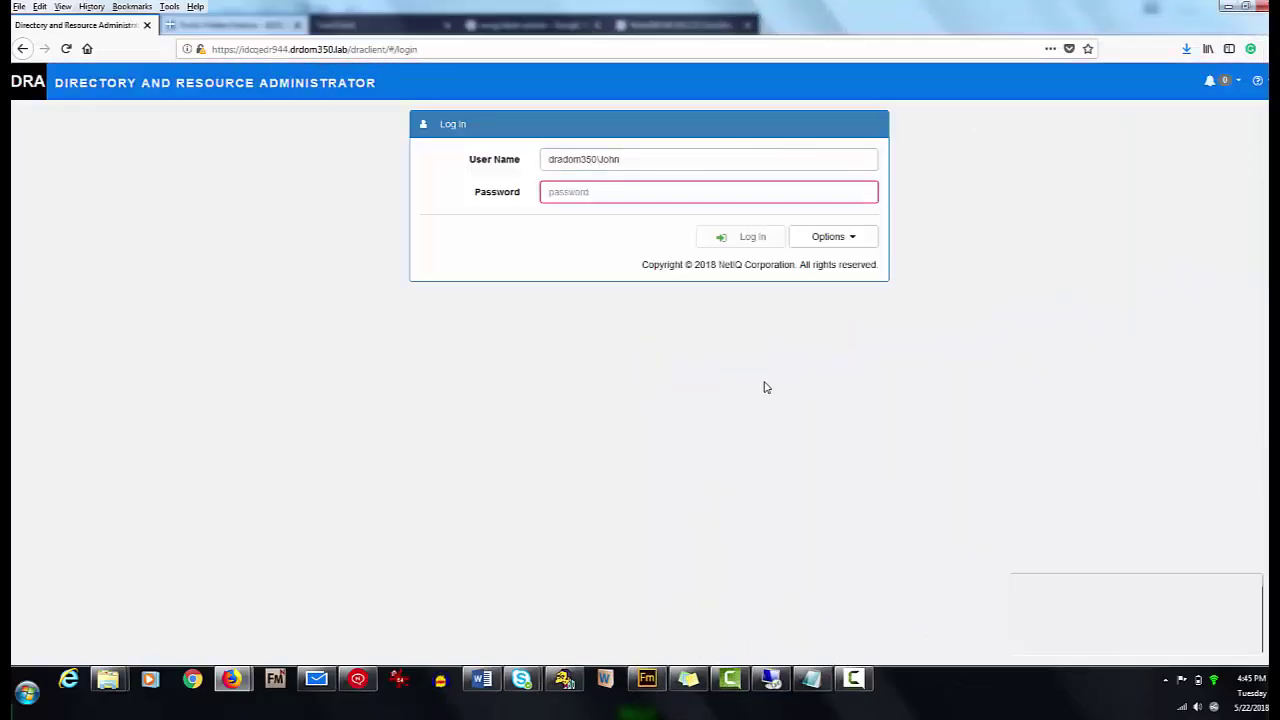
- Log in with REST port 8805 and a specific DRA server on host port 11905, then open Public Folders
{"action": "type", "text": "Password1!8805"}
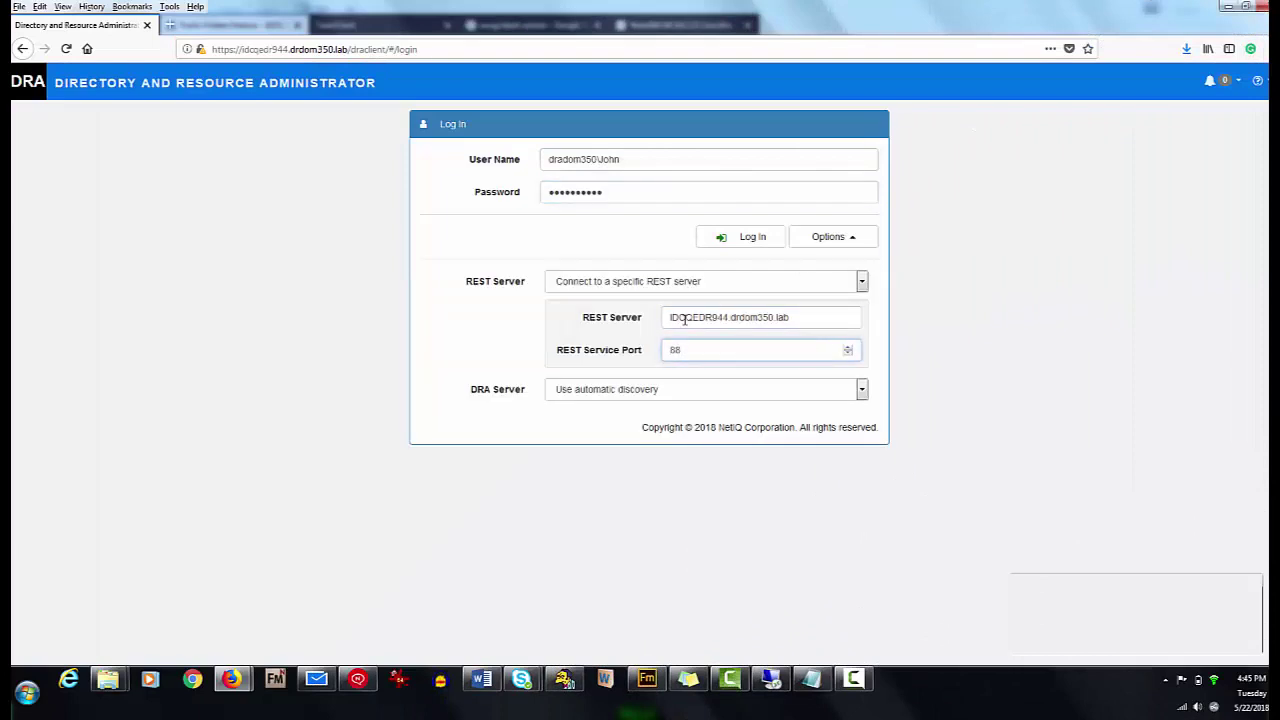
{"action": "left_click", "coordinate": [686, 389]}
{"action": "left_click", "coordinate": [670, 426]}
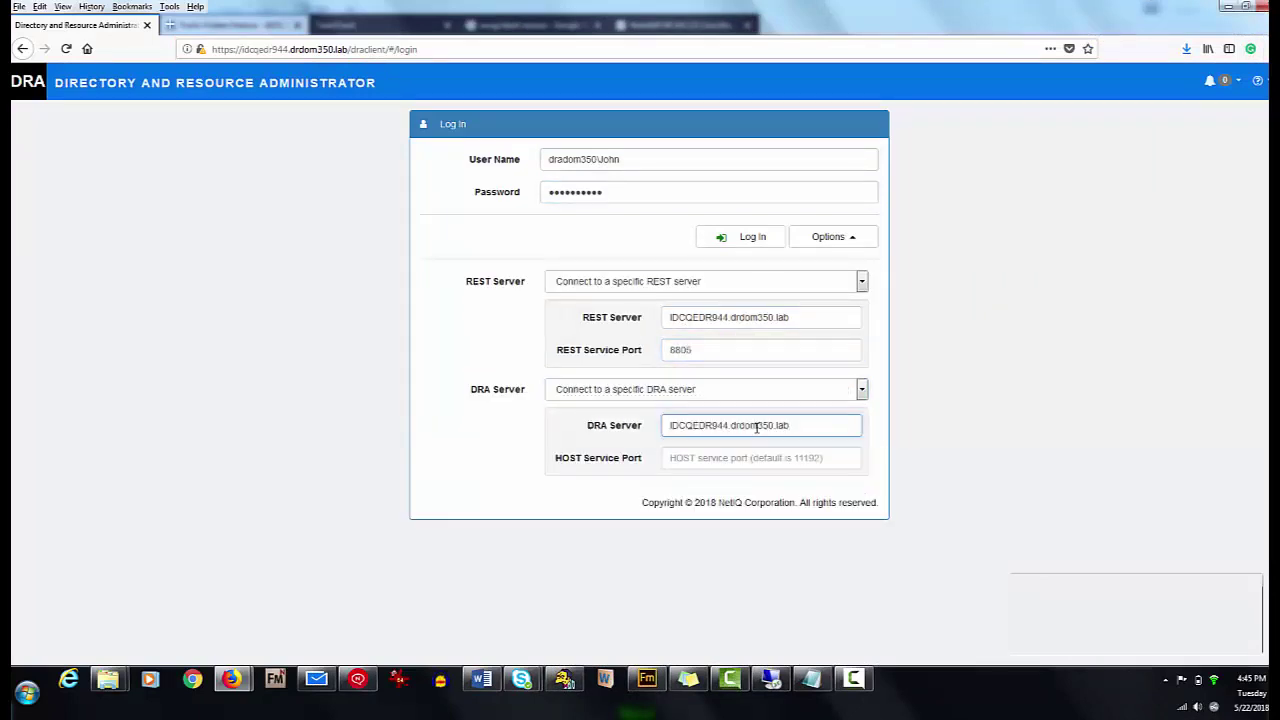
{"action": "left_click", "coordinate": [752, 457]}
{"action": "type", "text": "11905"}
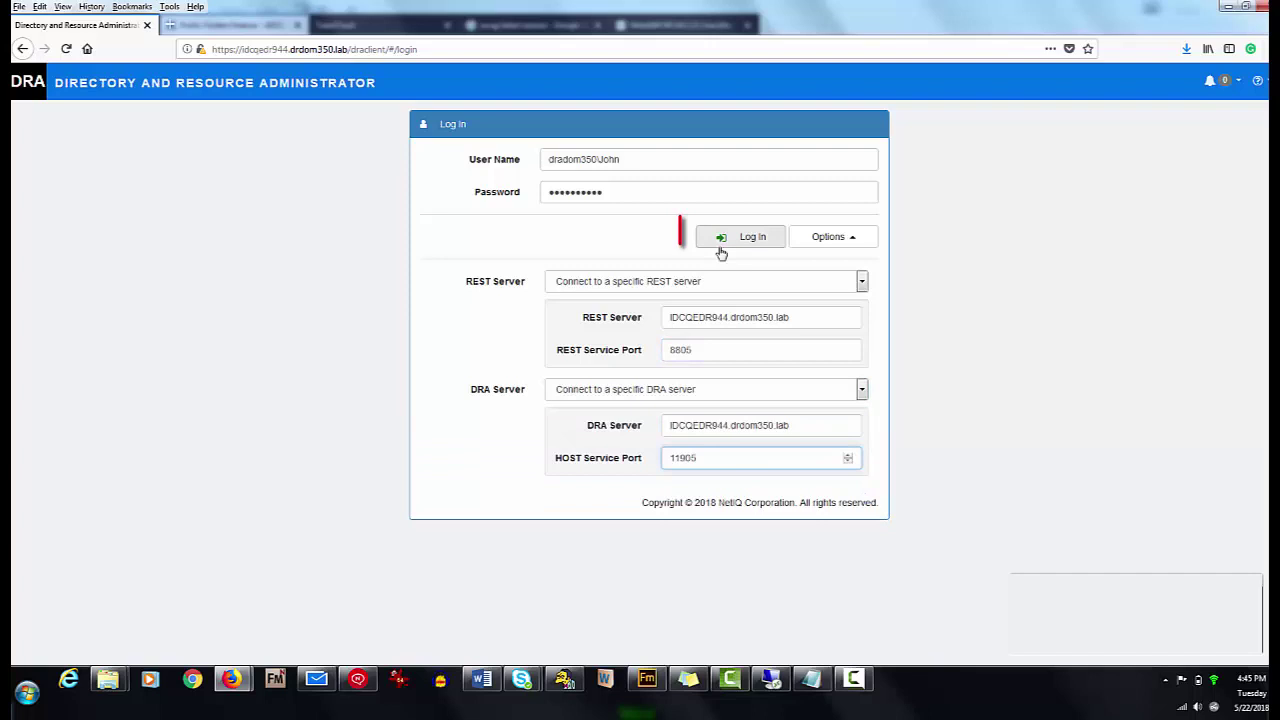
{"action": "left_click", "coordinate": [720, 248]}
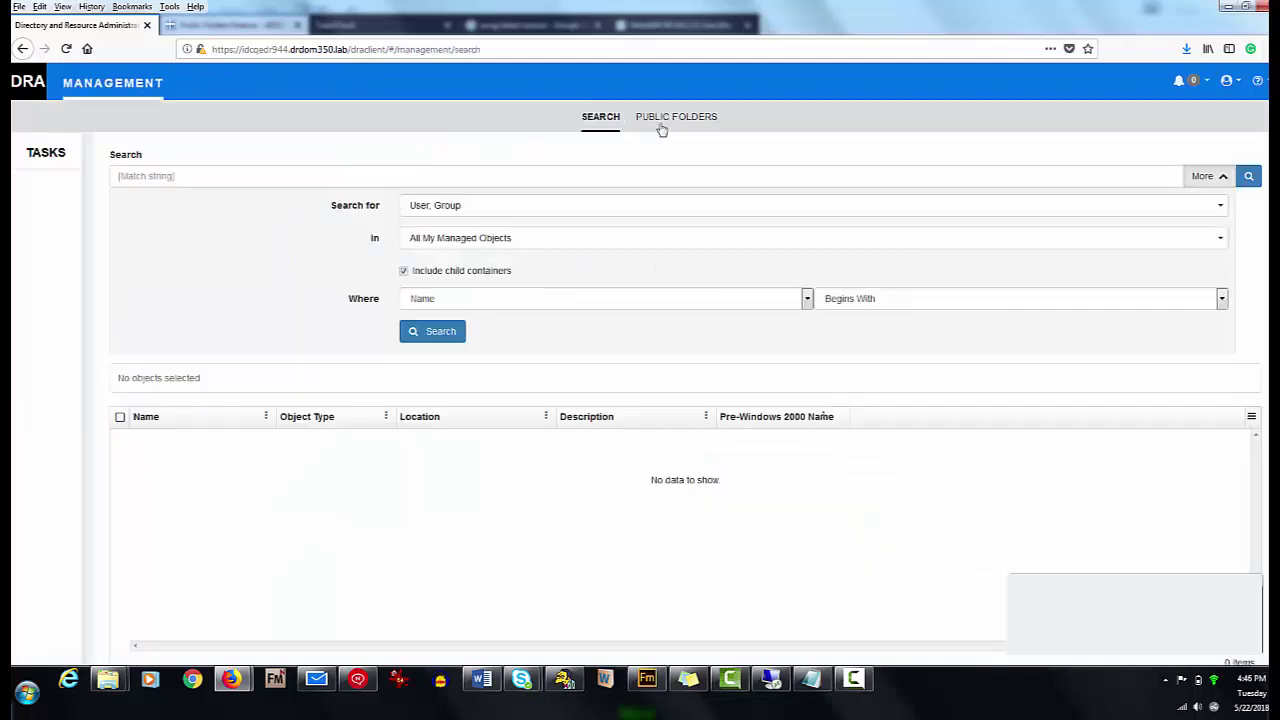
{"action": "left_click", "coordinate": [670, 117]}
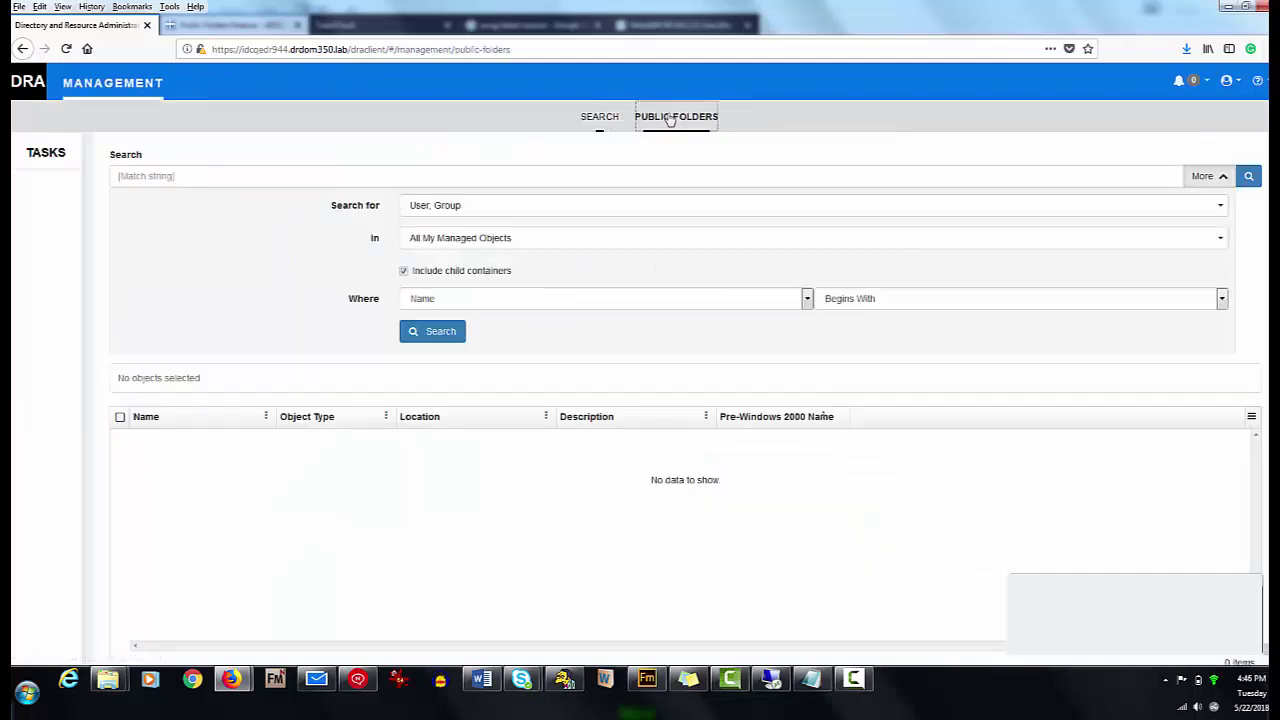
{"action": "left_click", "coordinate": [502, 238]}
- Search drdom250 for folders beginning with testPF and mail-enable TestPF_250, confirming with Yes
{"action": "left_click", "coordinate": [487, 331]}
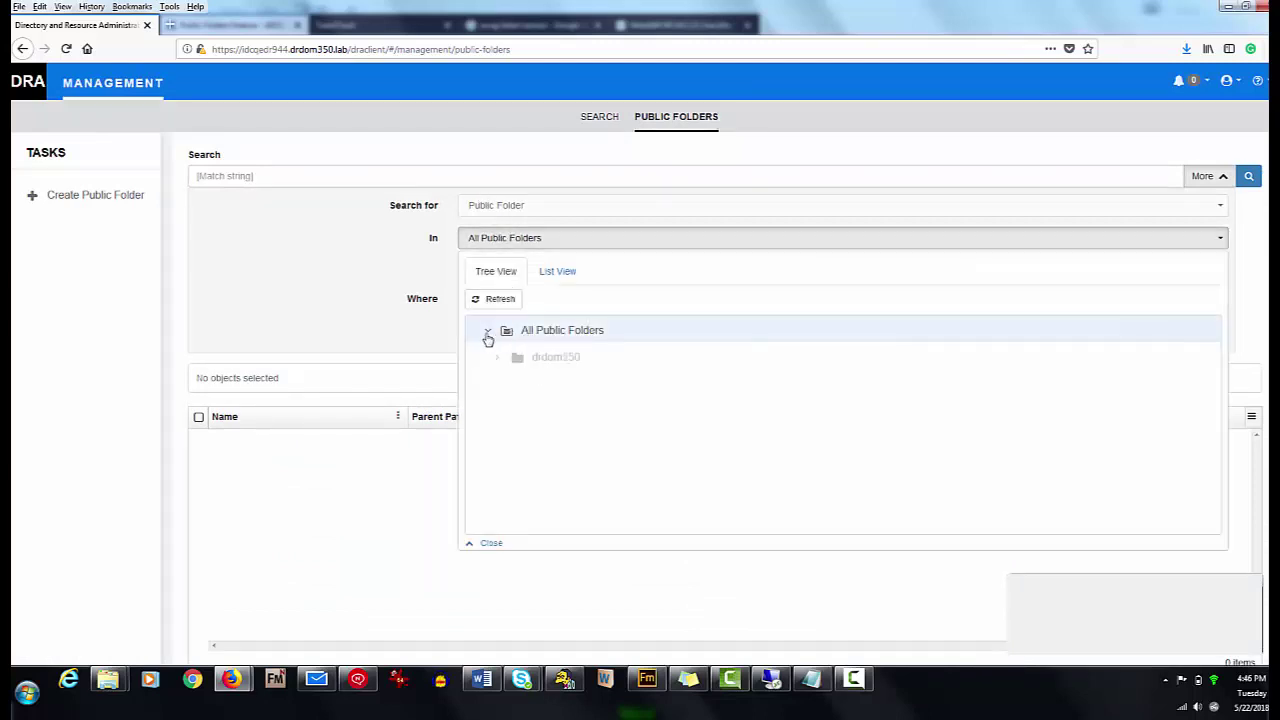
{"action": "left_click", "coordinate": [545, 356]}
{"action": "left_click", "coordinate": [899, 300]}
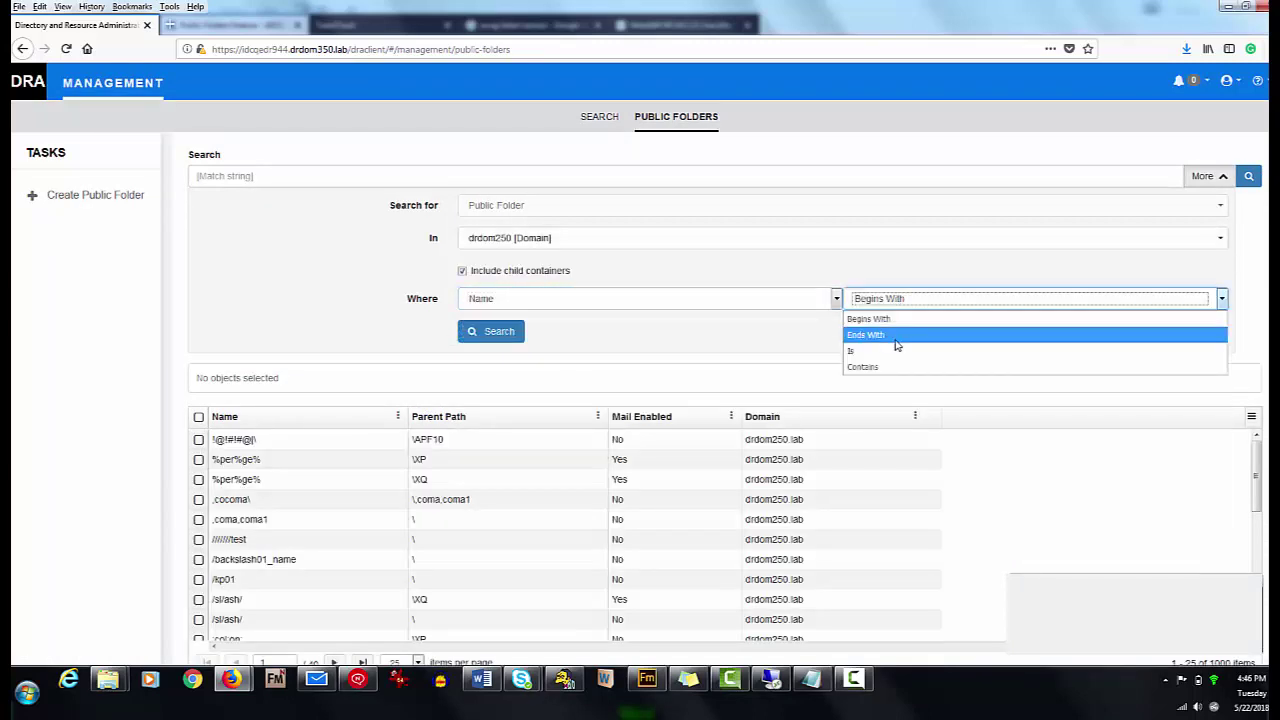
{"action": "left_click", "coordinate": [503, 333]}
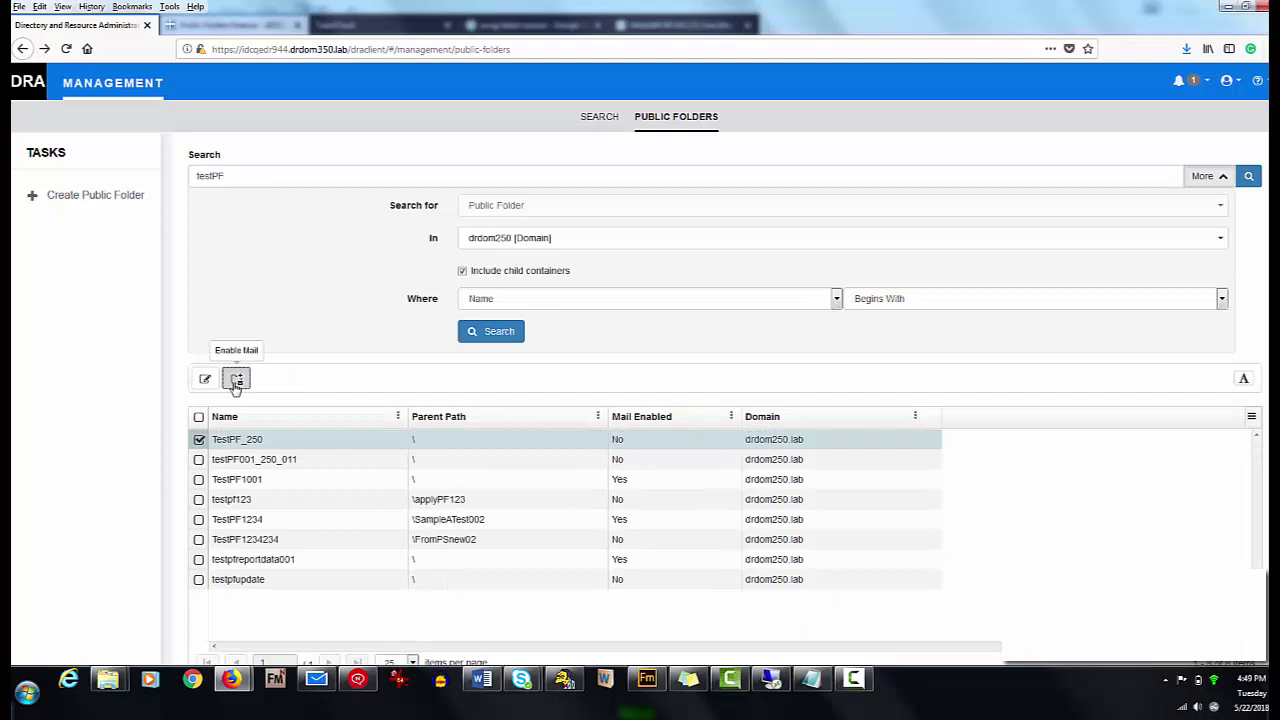
{"action": "left_click", "coordinate": [236, 380]}
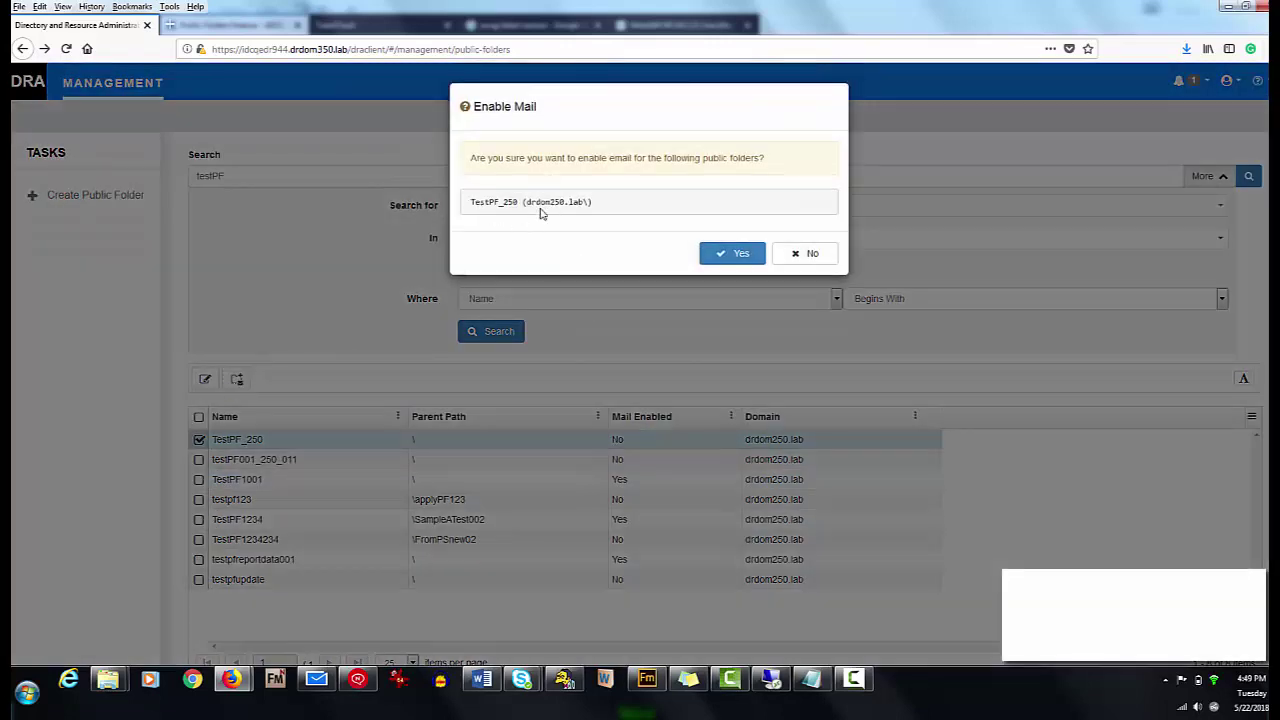
{"action": "left_click", "coordinate": [724, 256]}
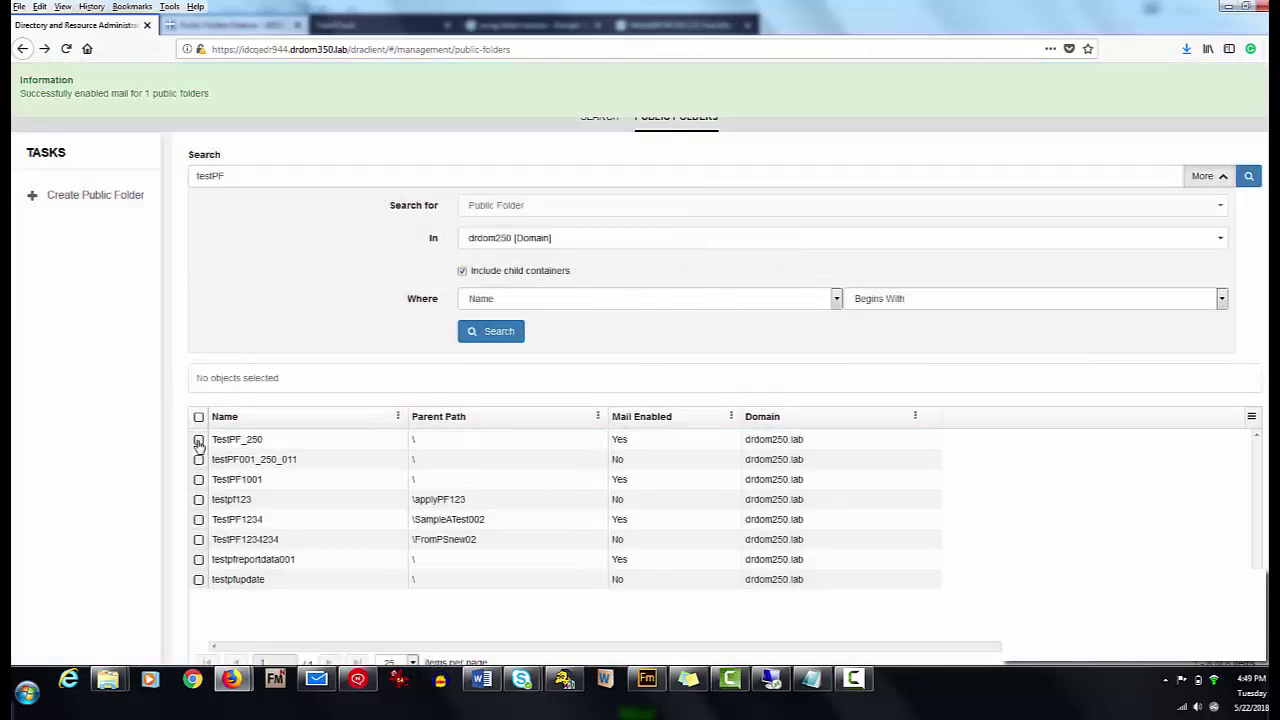
{"action": "left_click", "coordinate": [198, 441]}
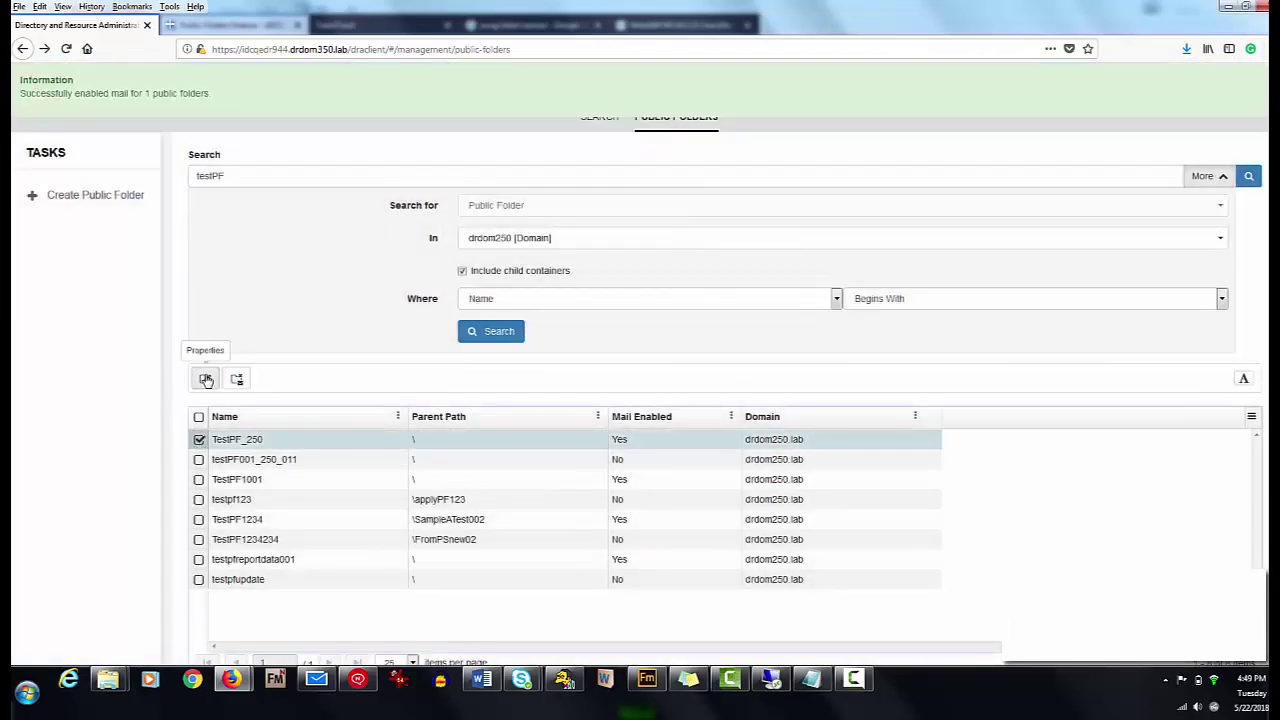
{"action": "left_click", "coordinate": [205, 379]}
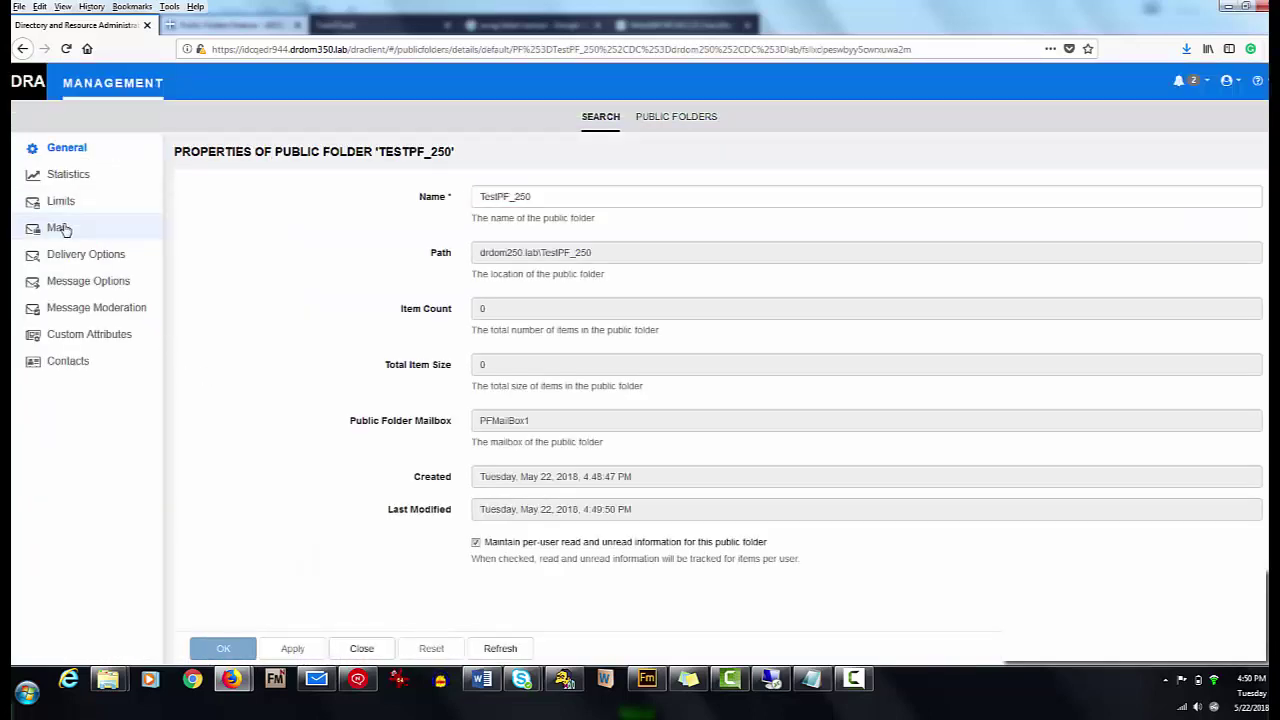
{"action": "left_click", "coordinate": [58, 228]}
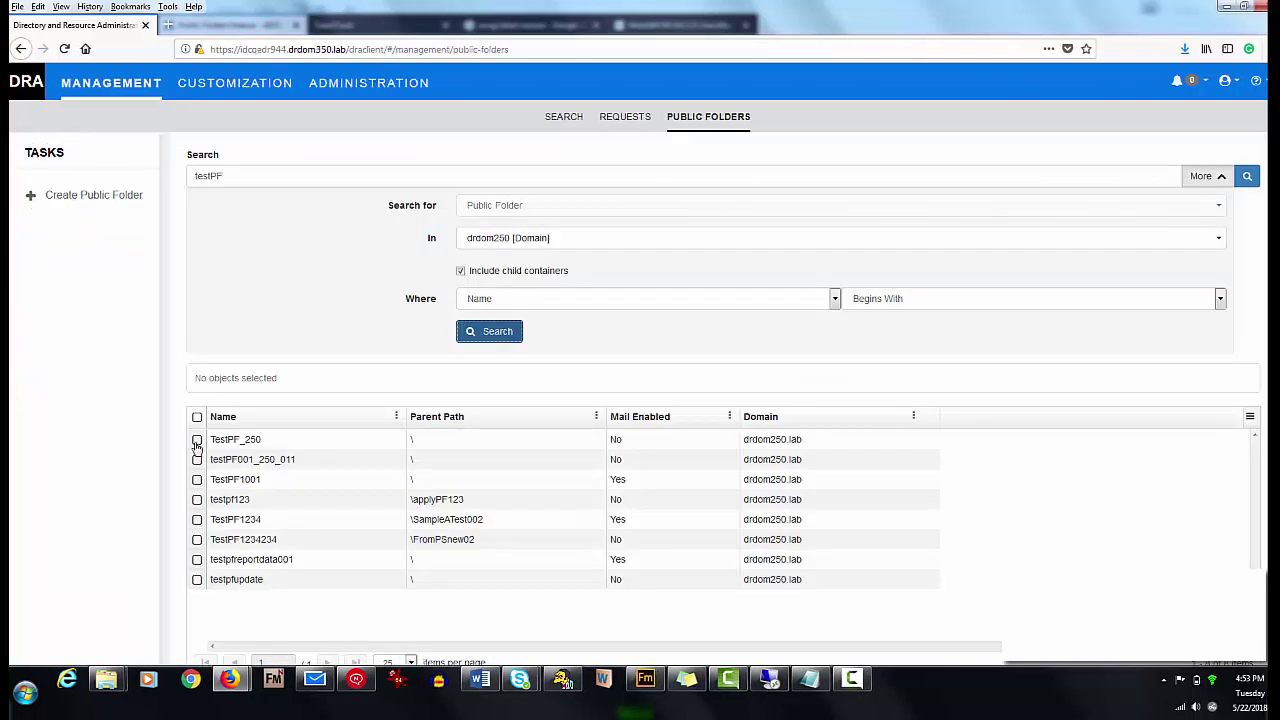
{"action": "left_click", "coordinate": [197, 440]}
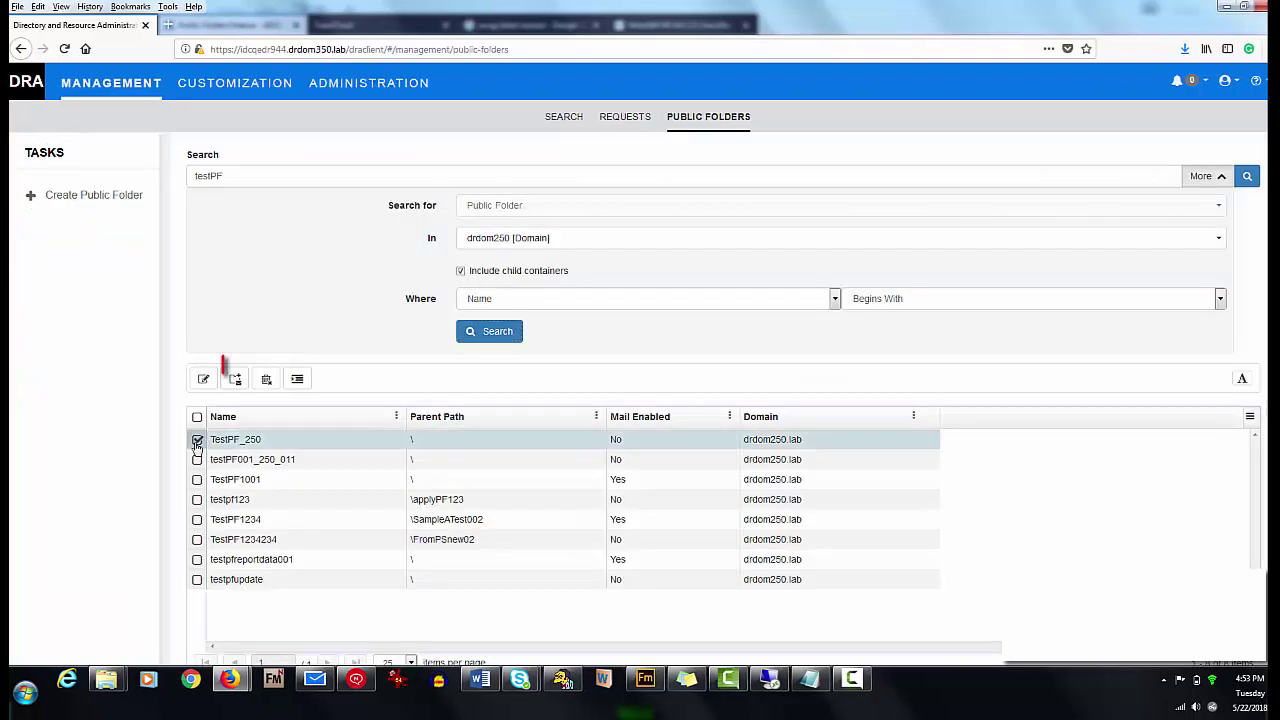
{"action": "left_click", "coordinate": [266, 379]}
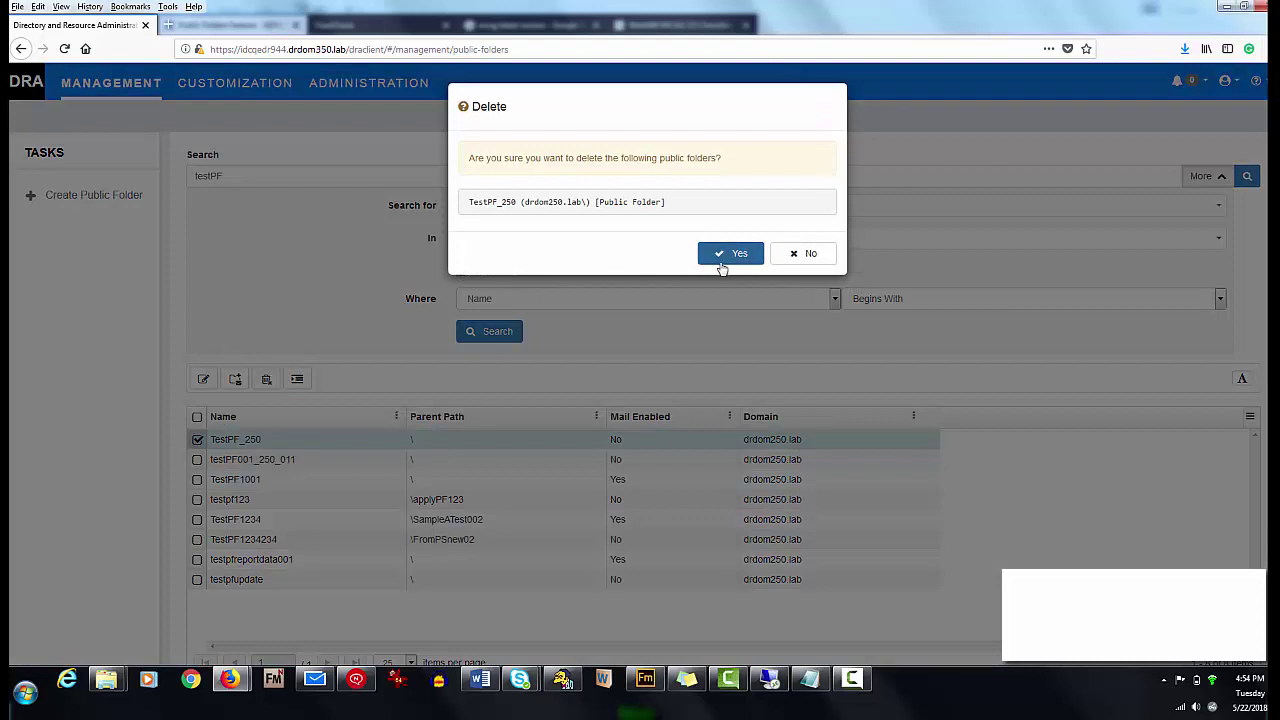
{"action": "left_click", "coordinate": [811, 262]}
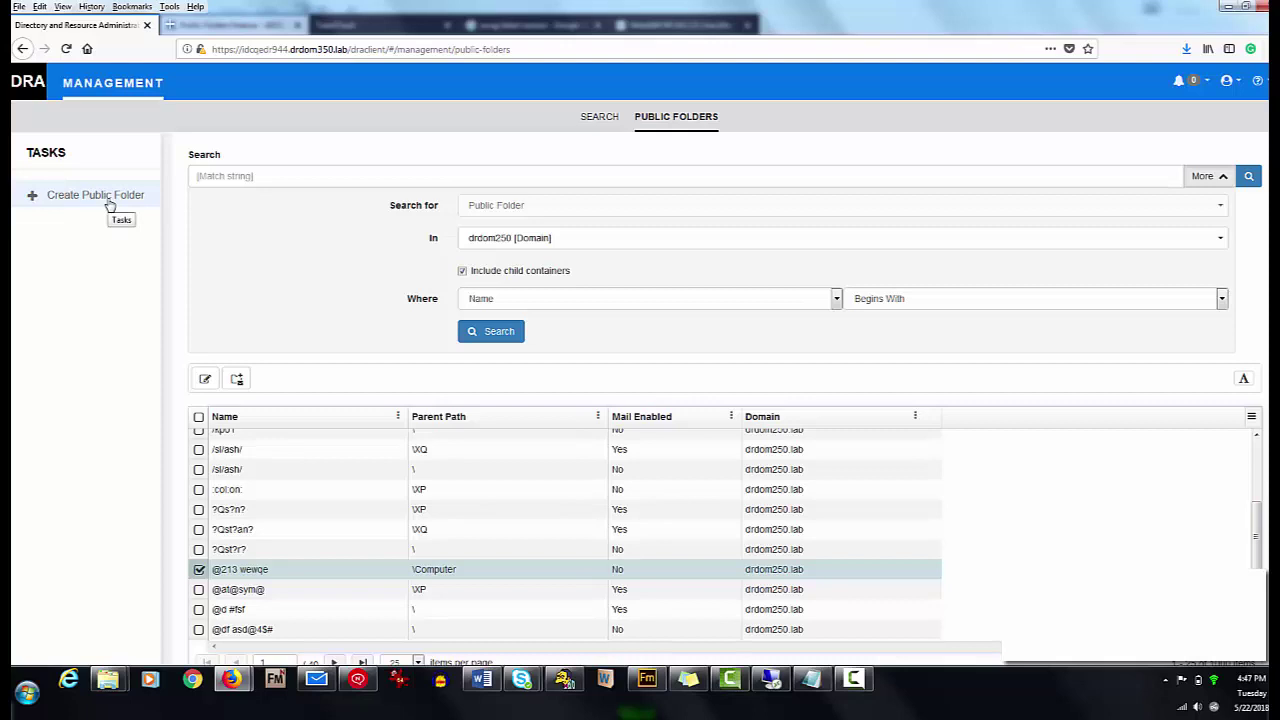
- Create public folder TestPF_250 under drdom250, assigned to mailbox PFMailBox1
{"action": "left_click", "coordinate": [110, 203]}
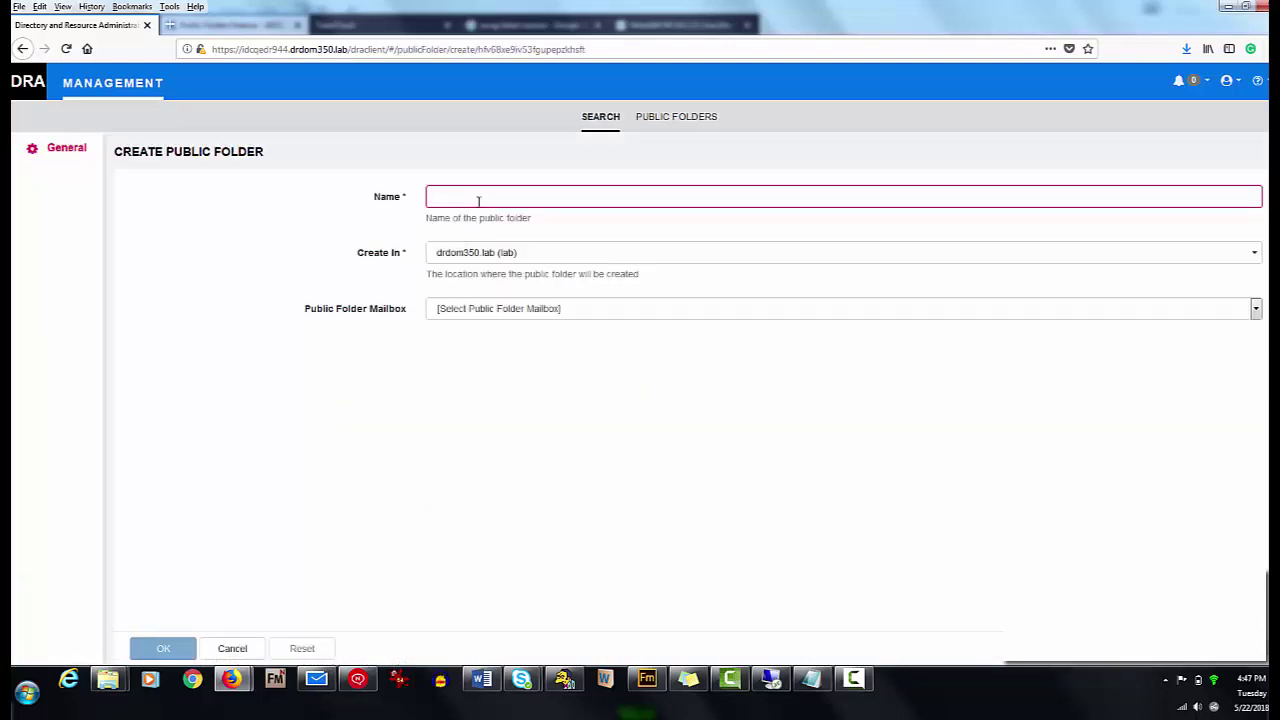
{"action": "left_click", "coordinate": [478, 199]}
{"action": "type", "text": "Tes"}
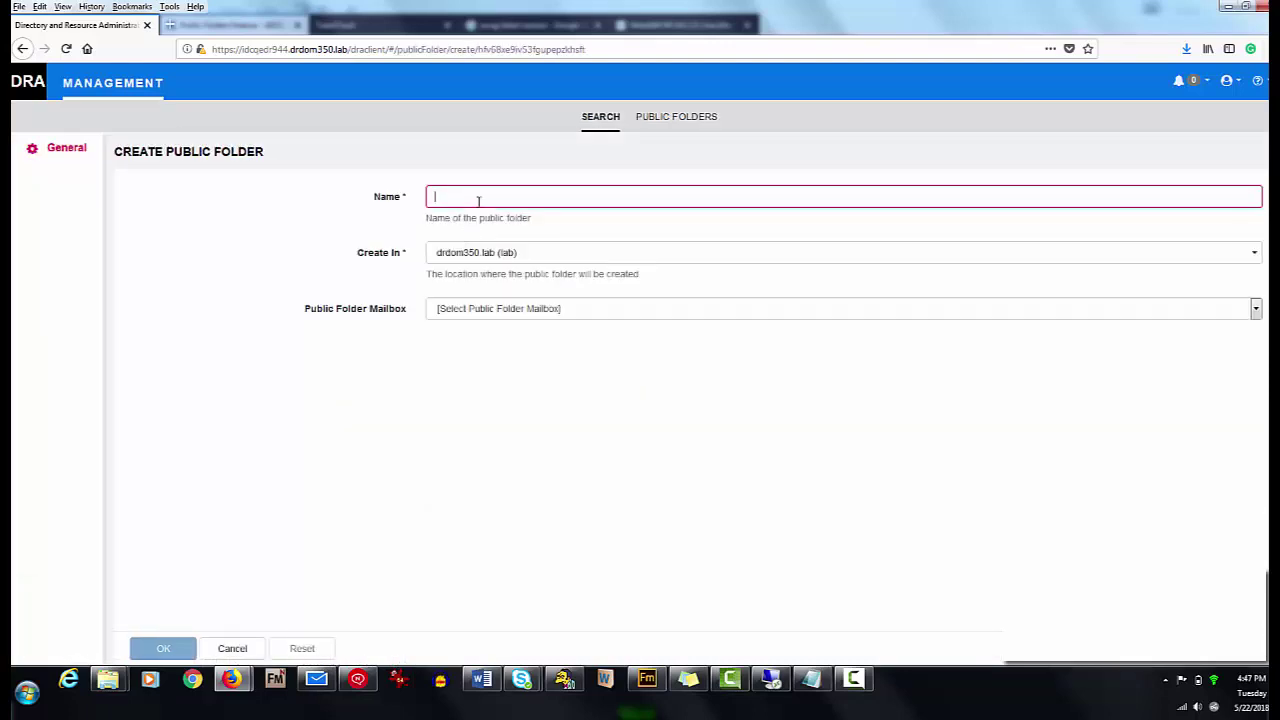
{"action": "type", "text": "tPF_250"}
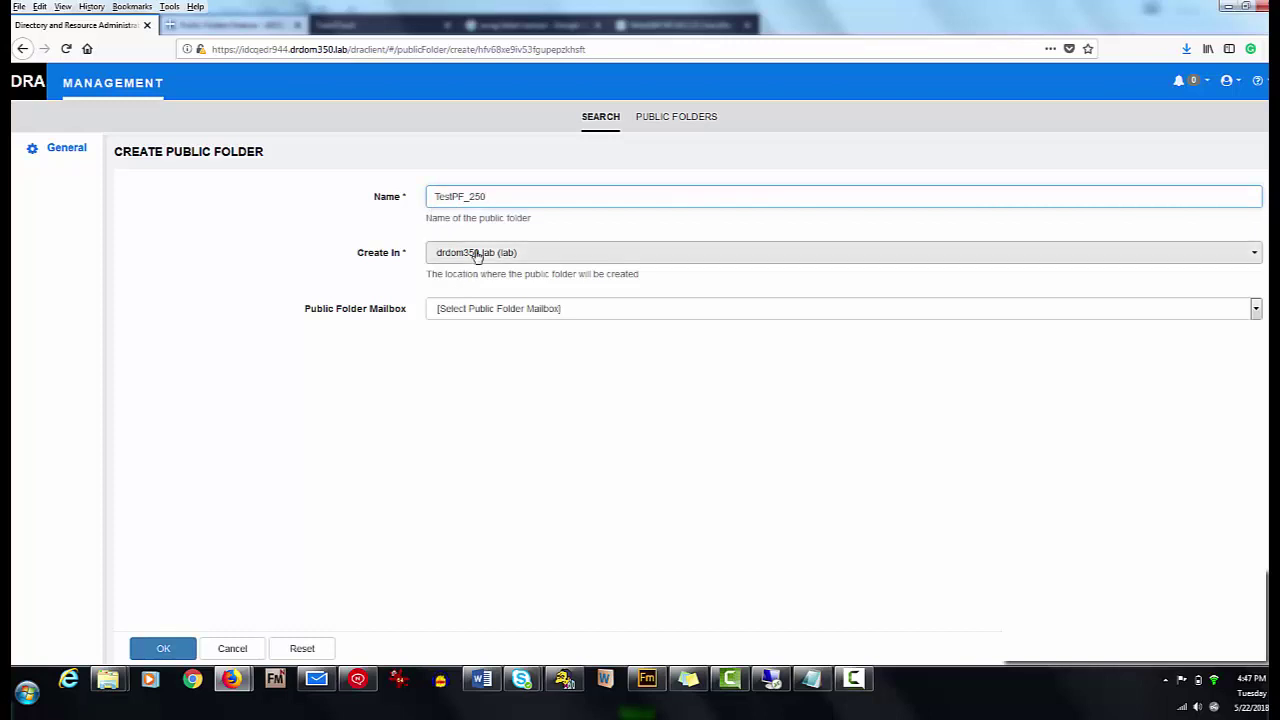
{"action": "left_click", "coordinate": [476, 254]}
{"action": "left_click", "coordinate": [456, 345]}
{"action": "left_click", "coordinate": [500, 392]}
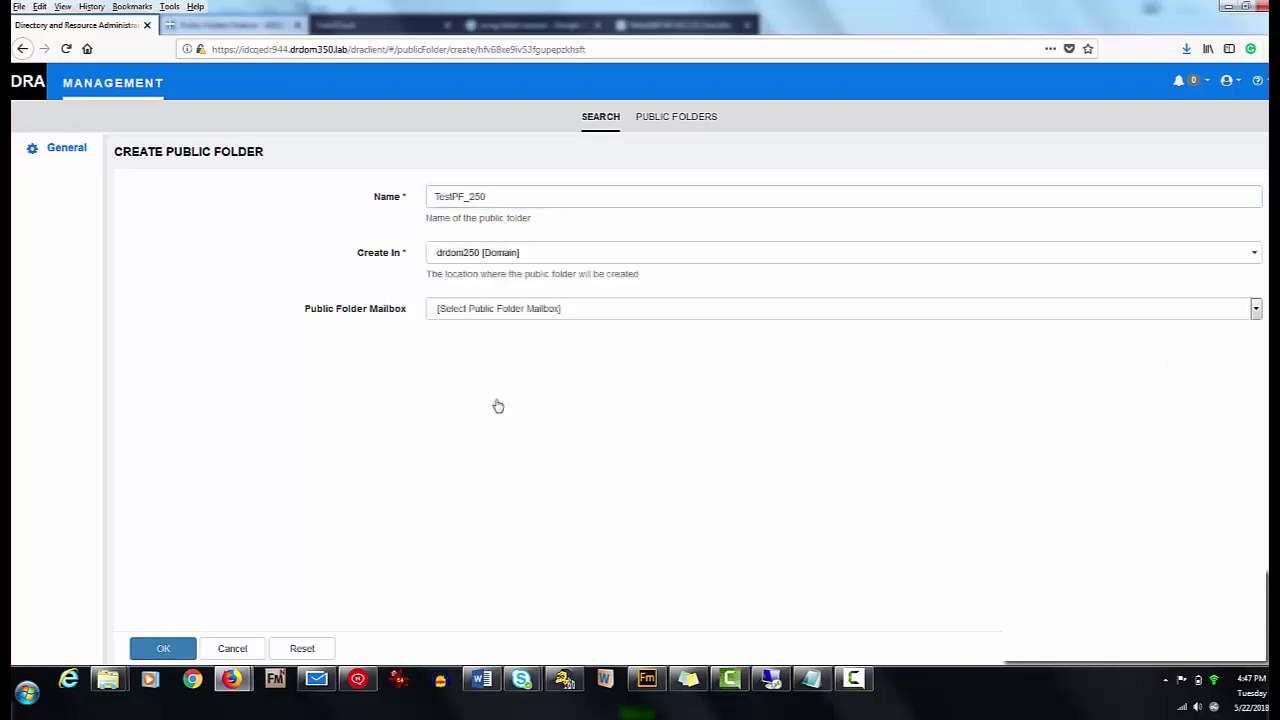
{"action": "left_click", "coordinate": [490, 308]}
{"action": "left_click", "coordinate": [479, 346]}
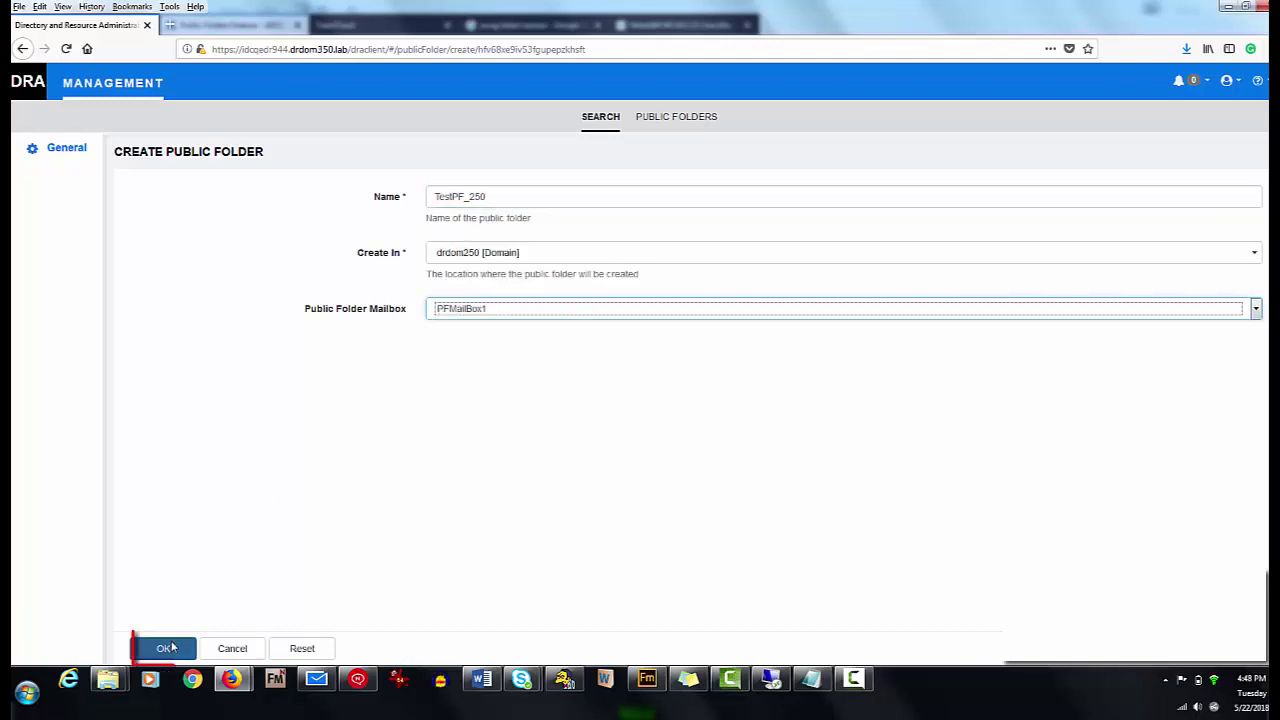
{"action": "left_click", "coordinate": [166, 649]}
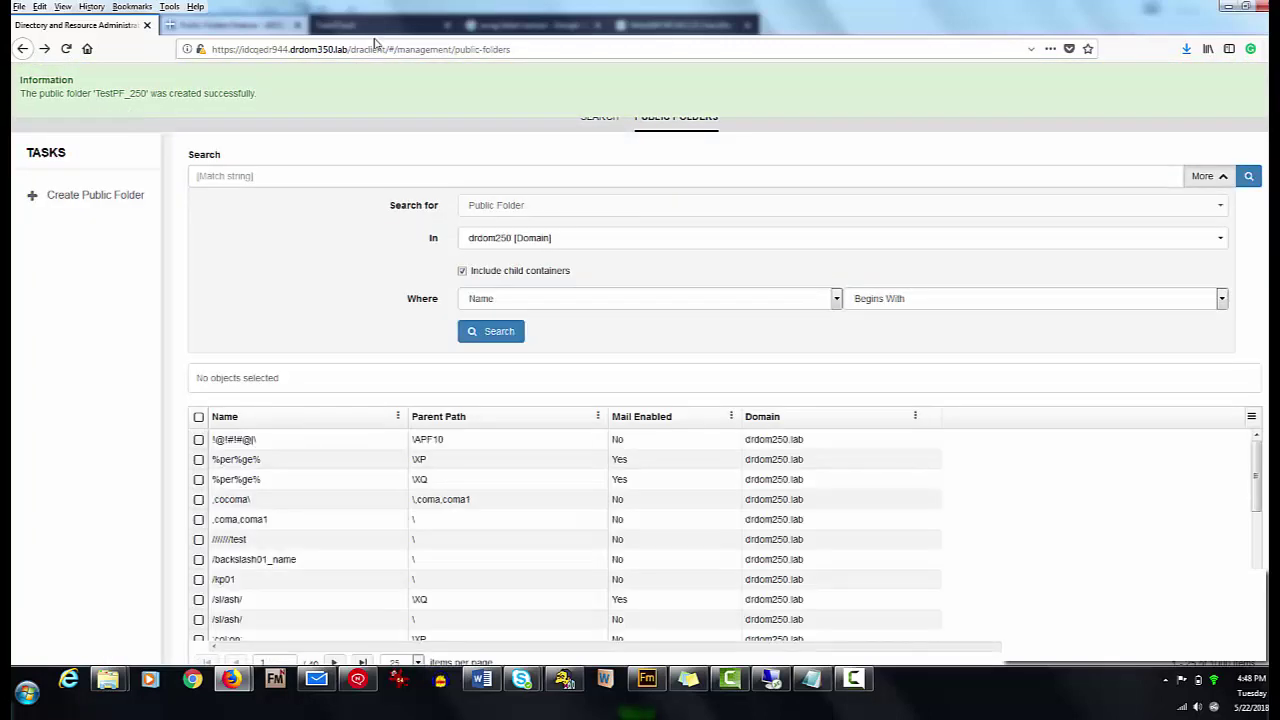
- Place the cursor in the Search match string box to begin a folder name search
{"action": "left_click", "coordinate": [389, 176]}
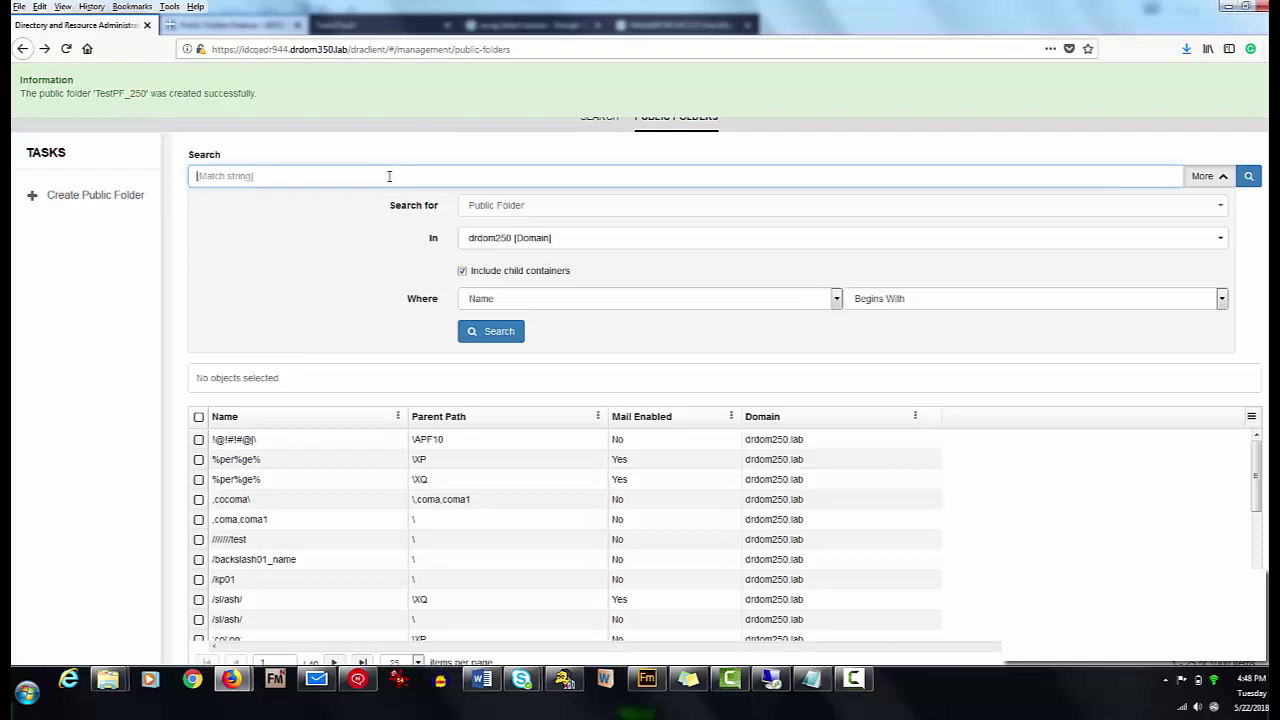